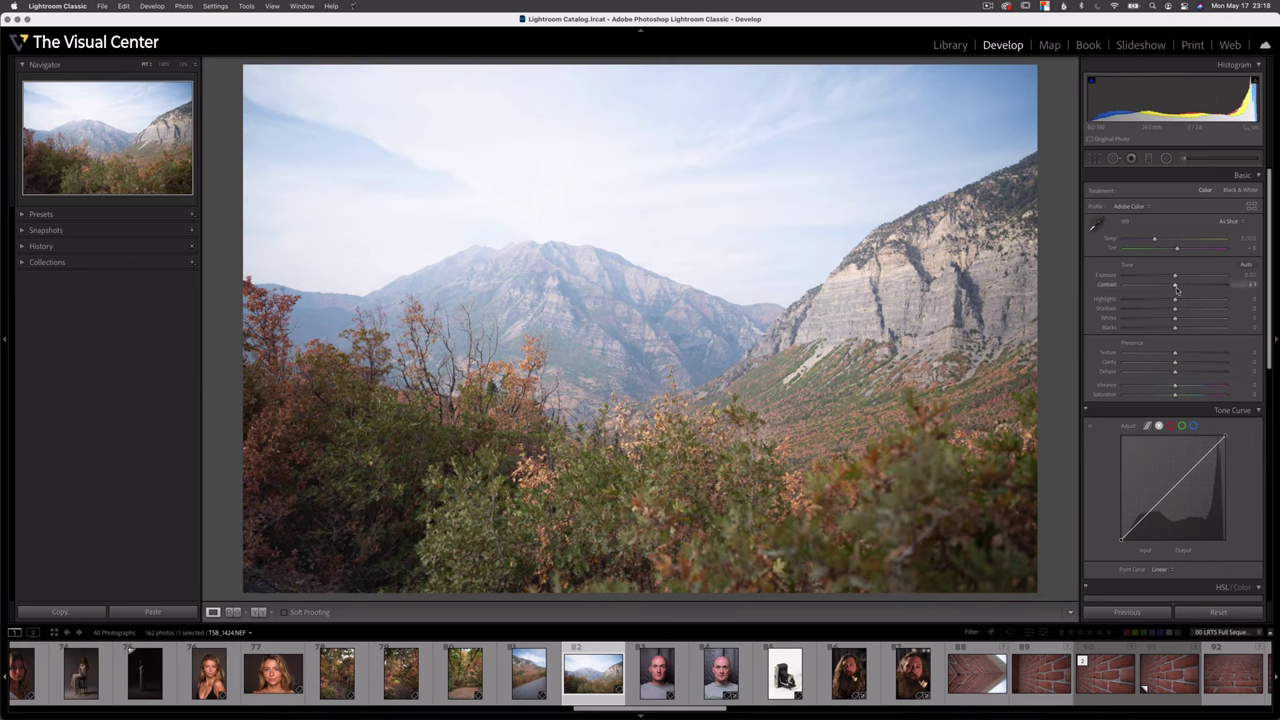
Set Contrast +13, Dehaze +51, Exposure +0.15 and warm Temp to 5,671.
left_click_drag(1178, 288, 1182, 288)
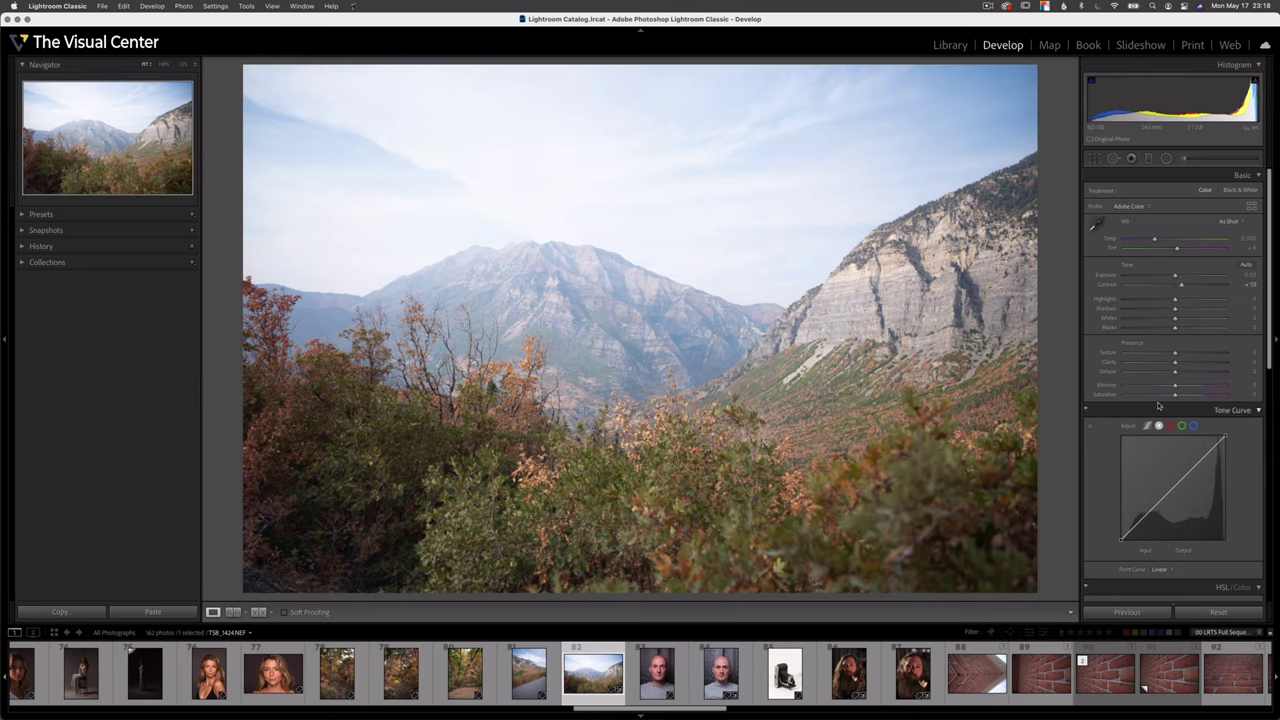
left_click_drag(1176, 374, 1201, 374)
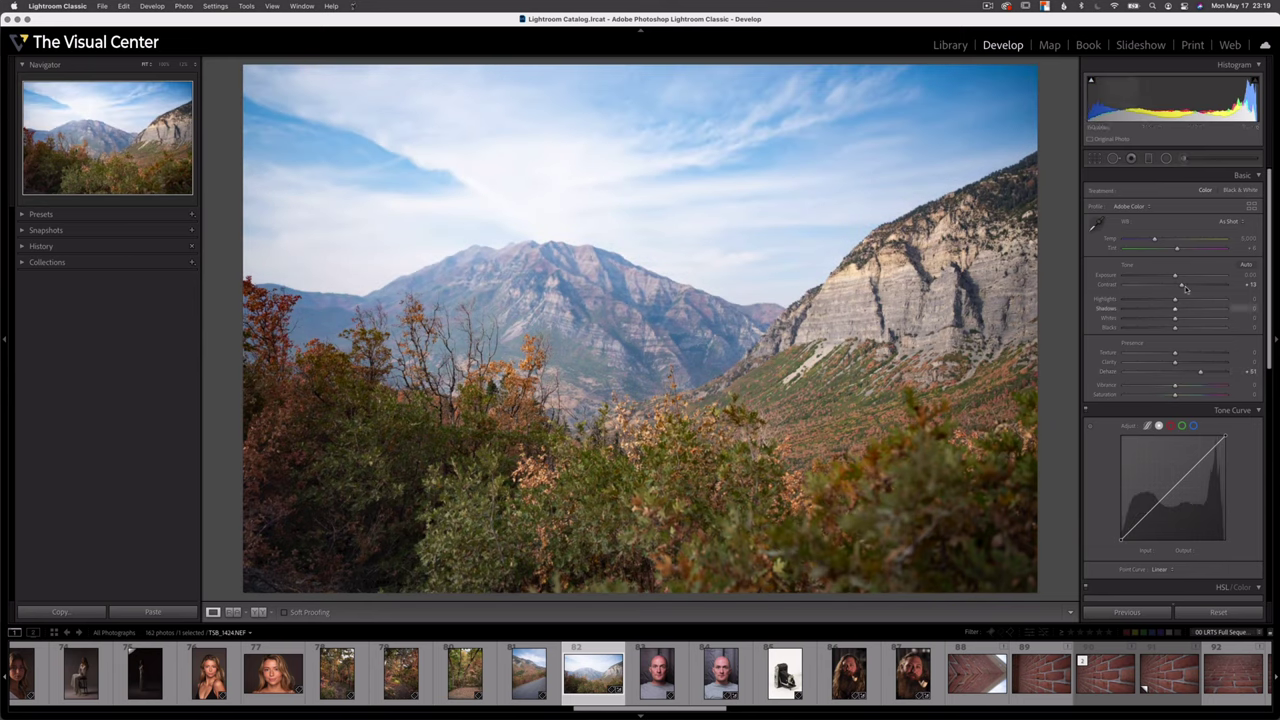
left_click_drag(1175, 278, 1177, 278)
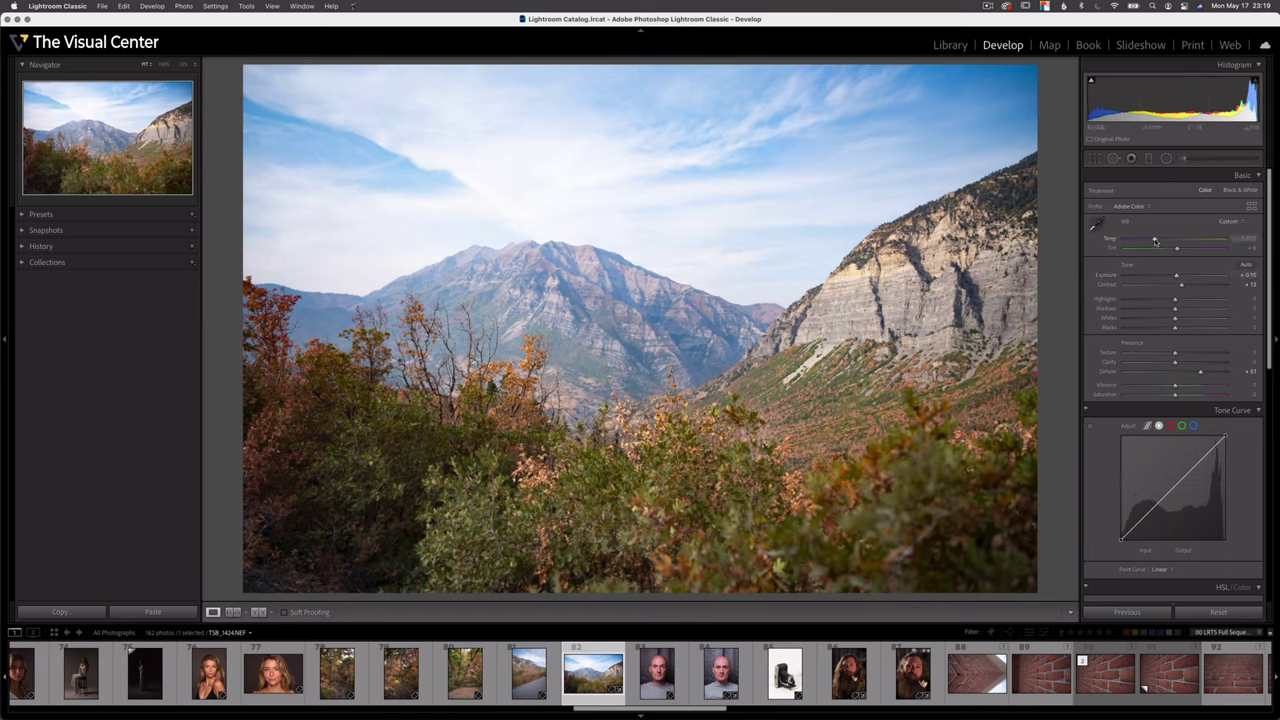
left_click_drag(1157, 241, 1162, 241)
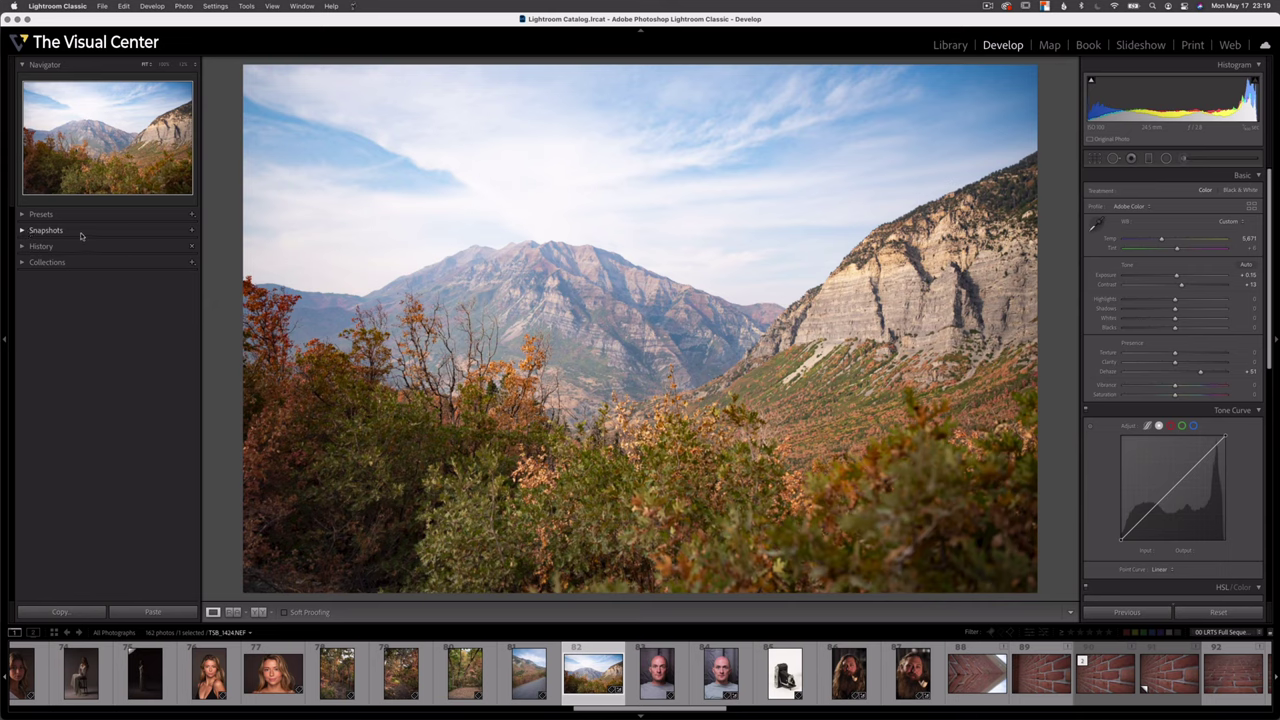
Create a new snapshot named 'Basic' from the dehazed, warmed edit.
left_click(194, 232)
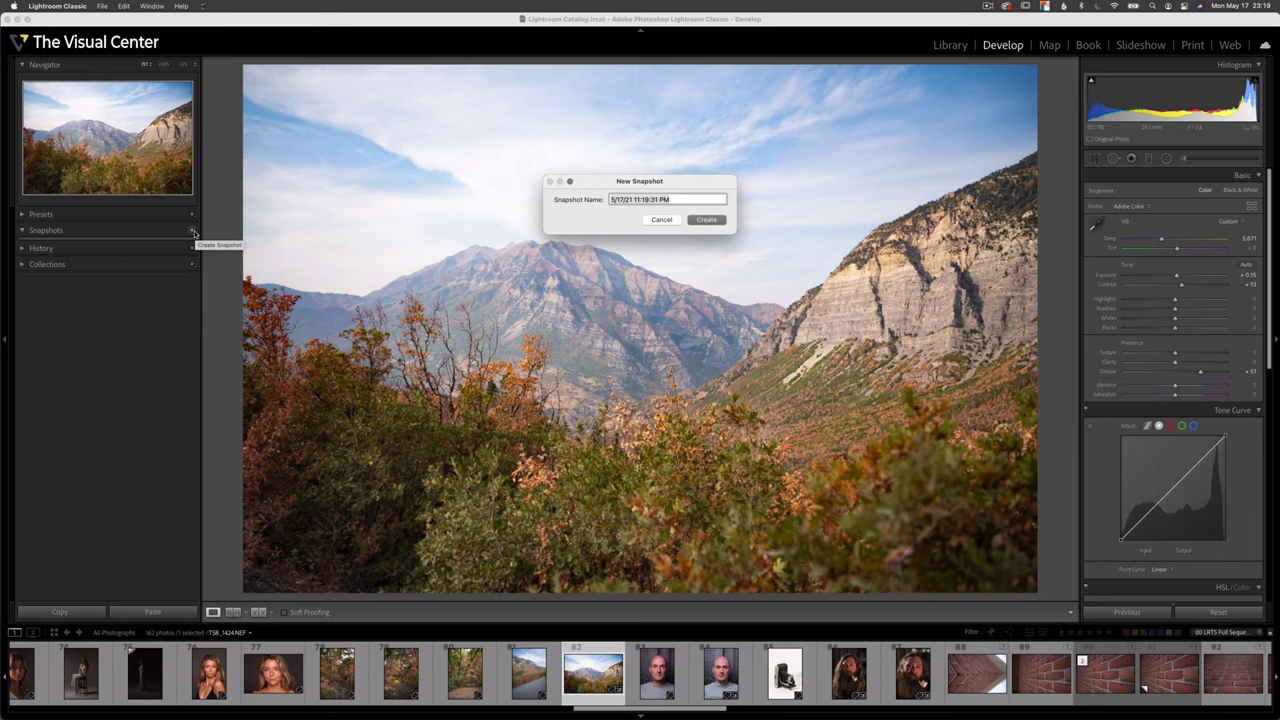
type("Ba")
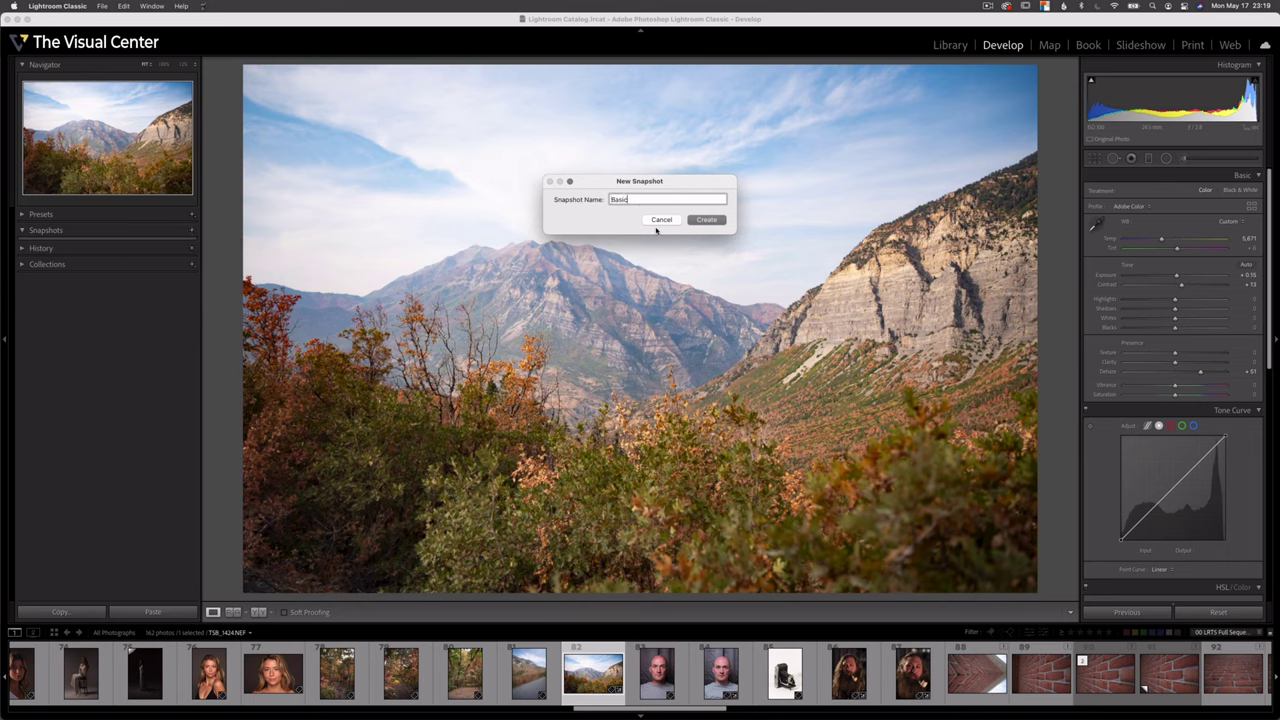
type("sic")
left_click(707, 220)
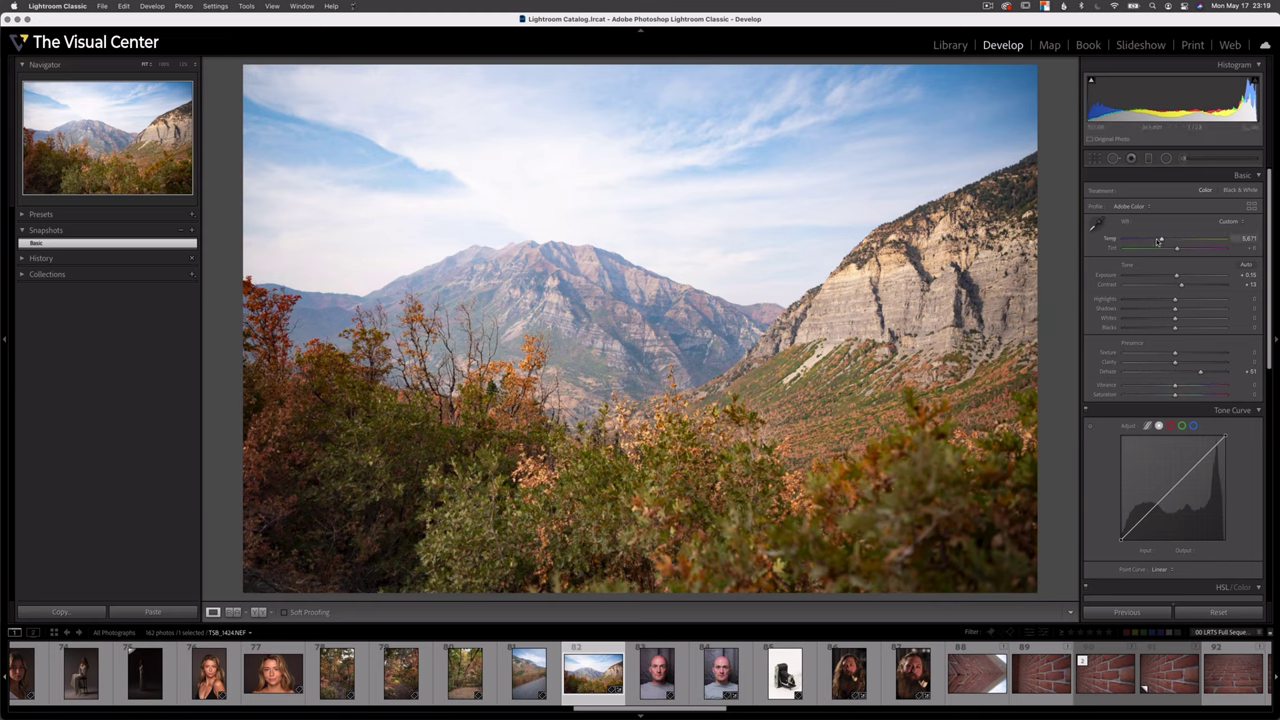
Boost the saturation of the orange foliage in the HSL panel.
scroll(1106, 500, "down", 2)
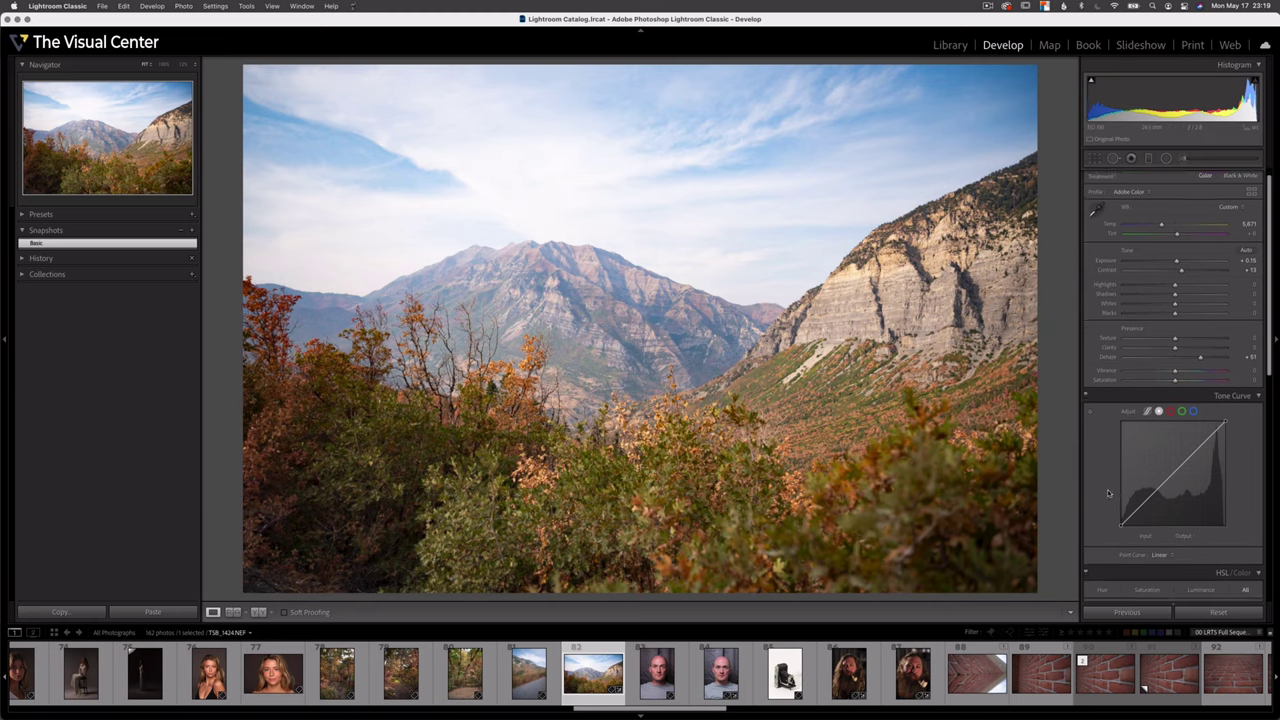
scroll(1106, 492, "down", 7)
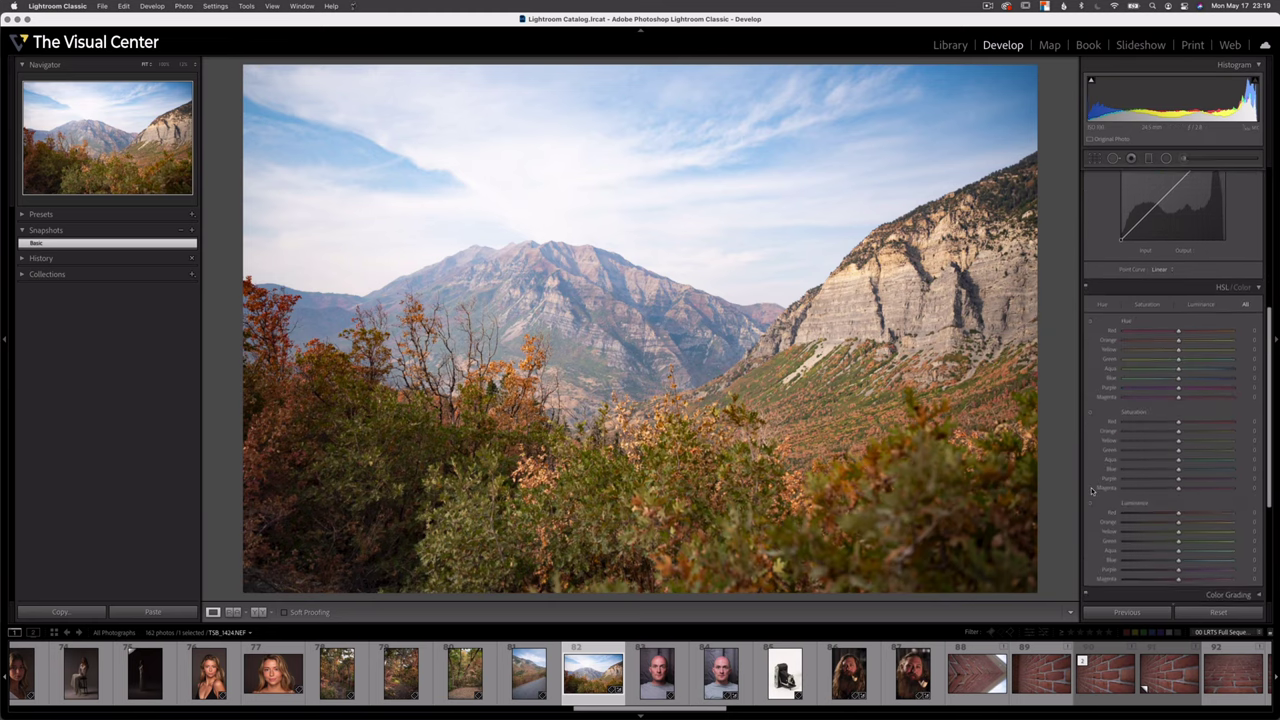
left_click_drag(1178, 385, 1214, 399)
Cool the white balance slightly, raise Saturation a little and ease back Dehaze.
scroll(1093, 459, "up", 1)
scroll(1093, 459, "up", 5)
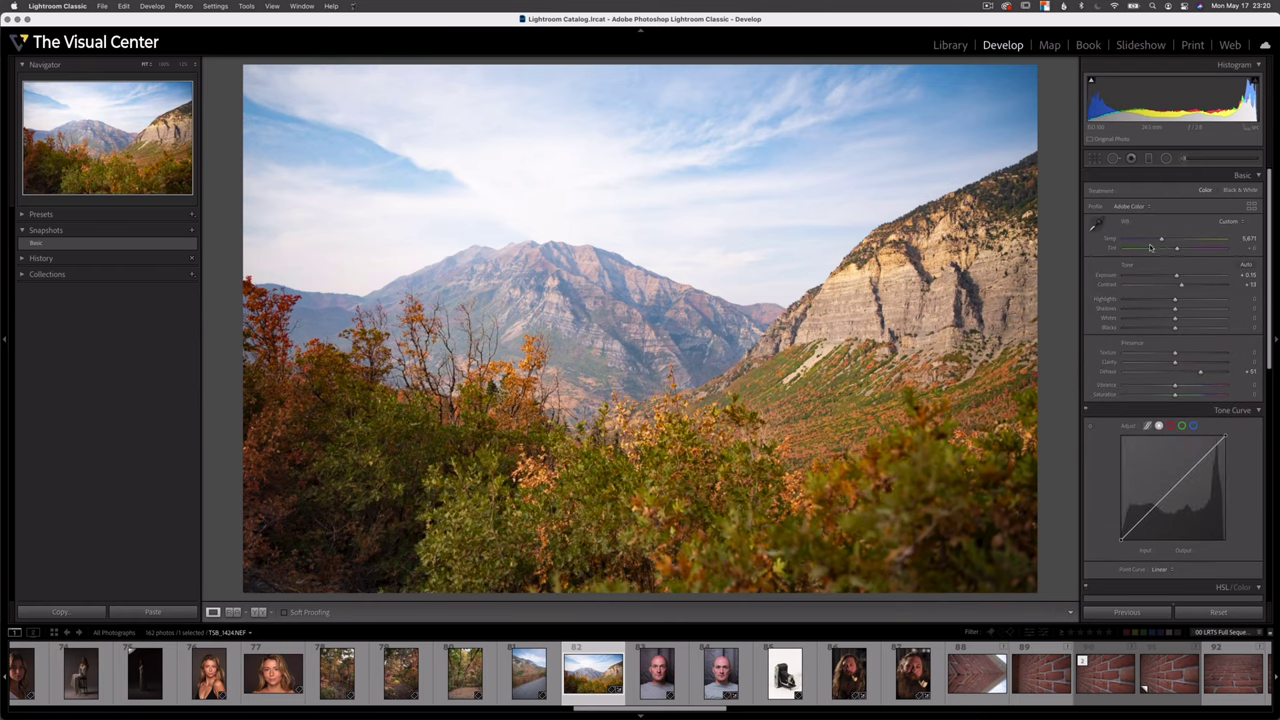
left_click_drag(1160, 241, 1158, 241)
left_click_drag(1178, 397, 1180, 399)
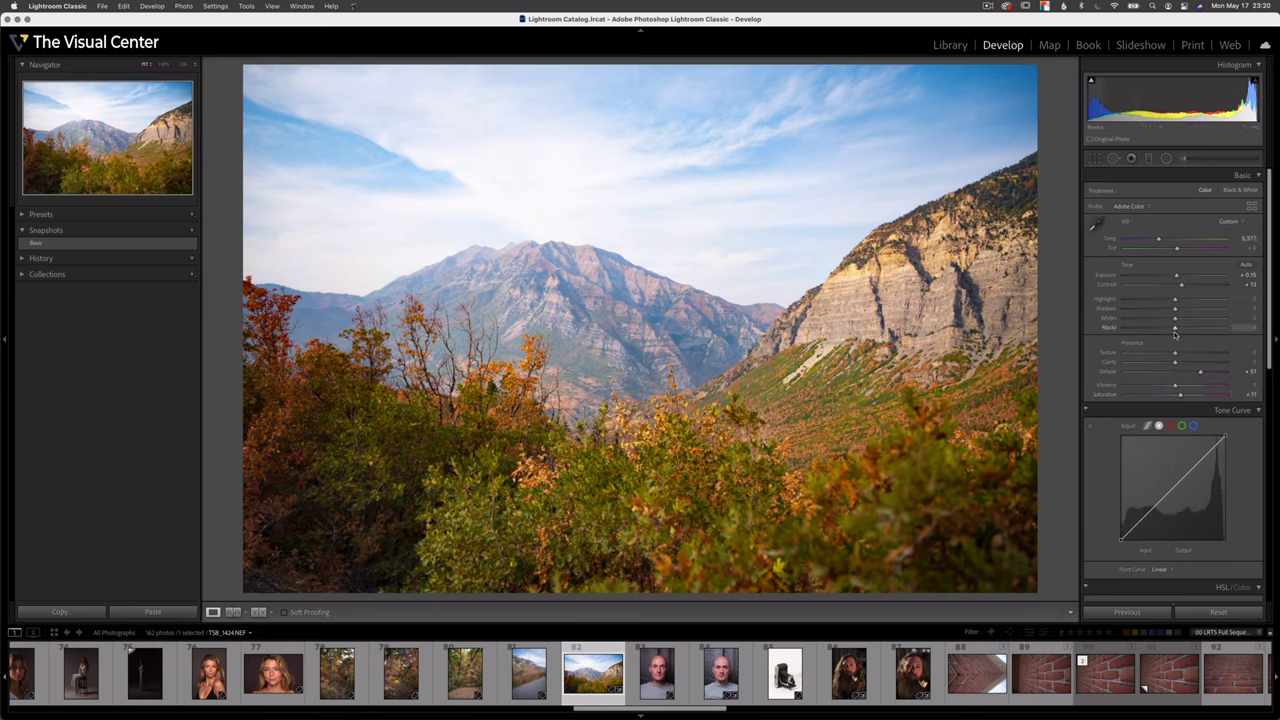
left_click_drag(1199, 373, 1195, 372)
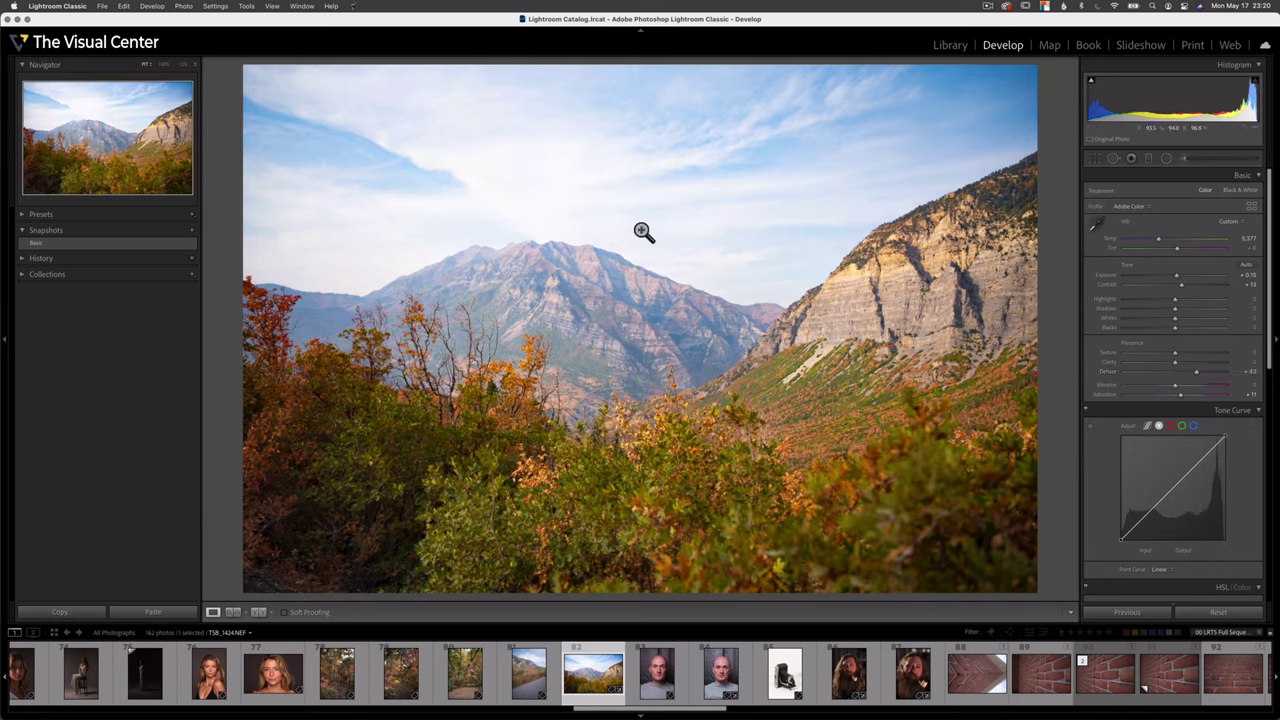
Add a shadow point to the tone curve, mapping input 37 to output 24.
scroll(1116, 464, "down", 1)
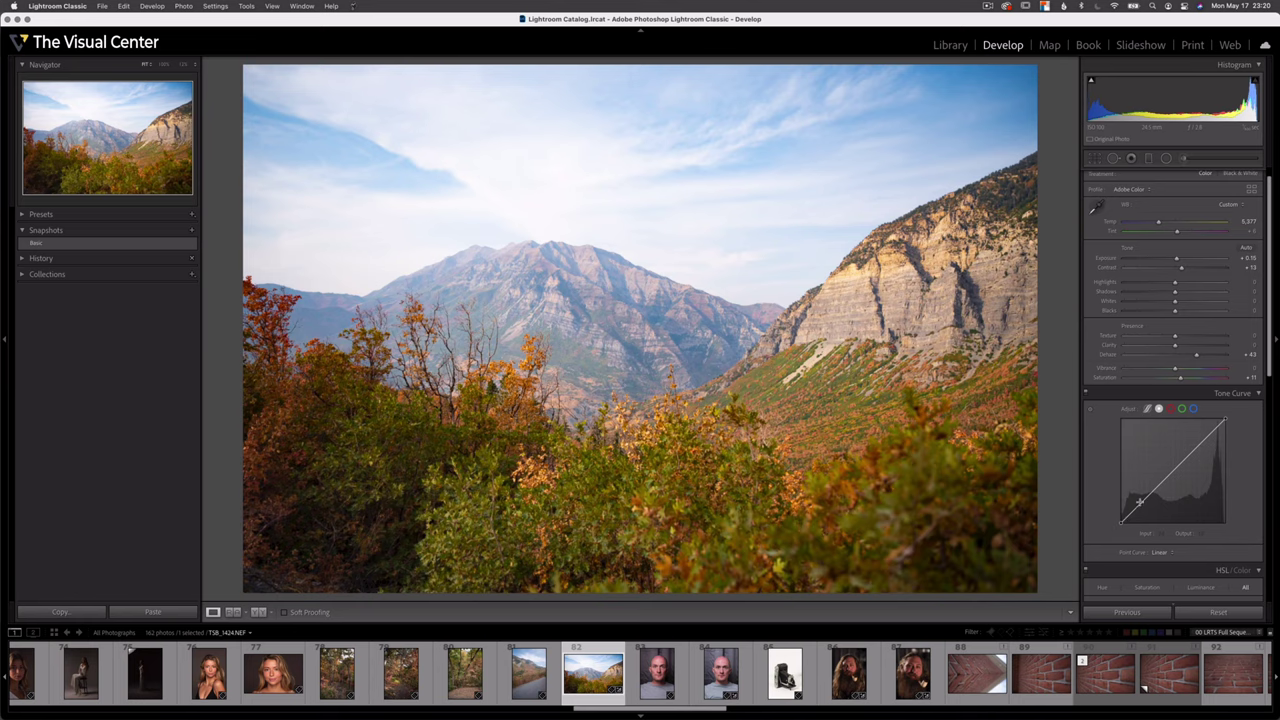
mouse_move(1144, 497)
left_mouse_down()
mouse_move(1123, 515)
mouse_move(1135, 511)
left_mouse_up()
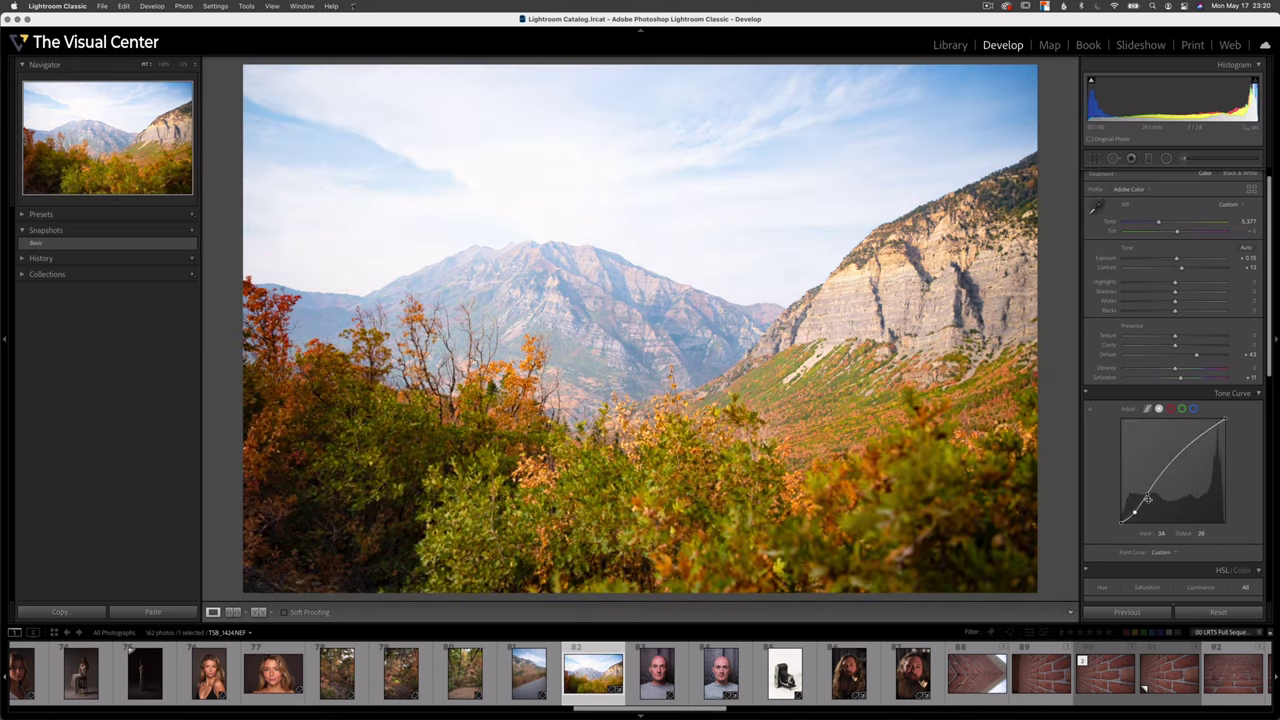
left_click_drag(1148, 496, 1136, 515)
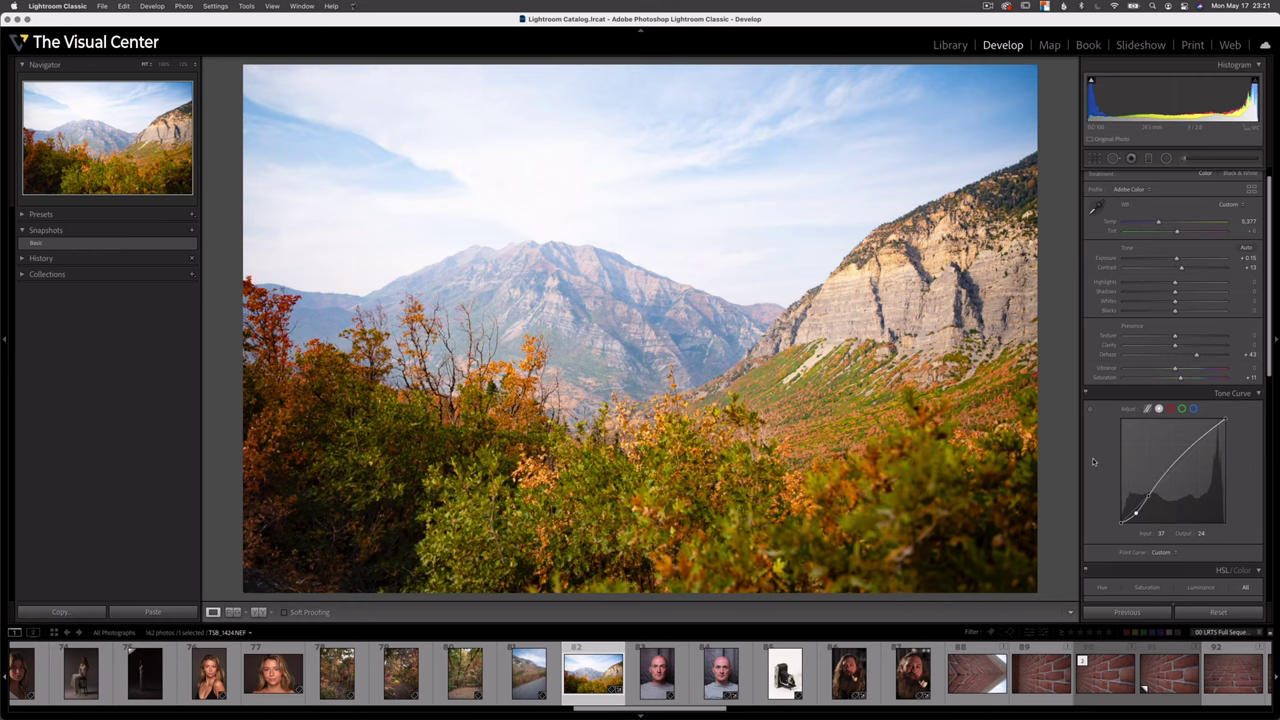
Create a second snapshot named 'Color' with Cmd+N.
key("super+n")
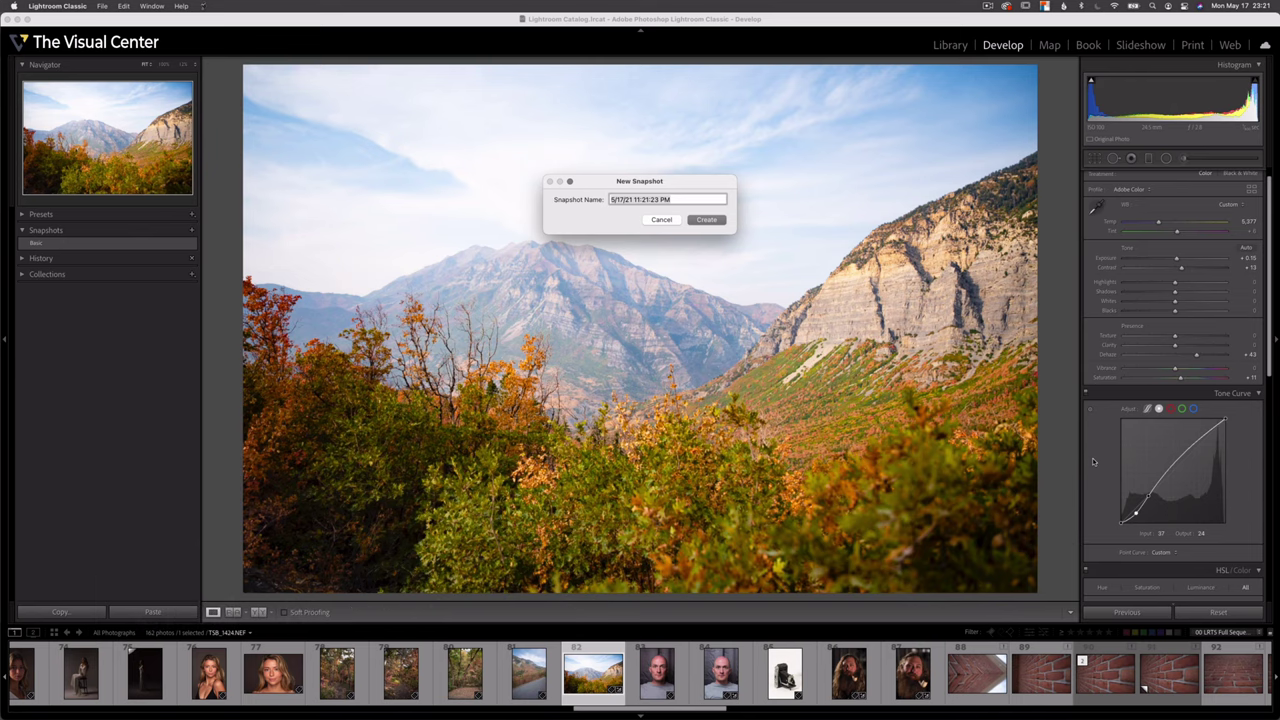
type("Color")
key("Return")
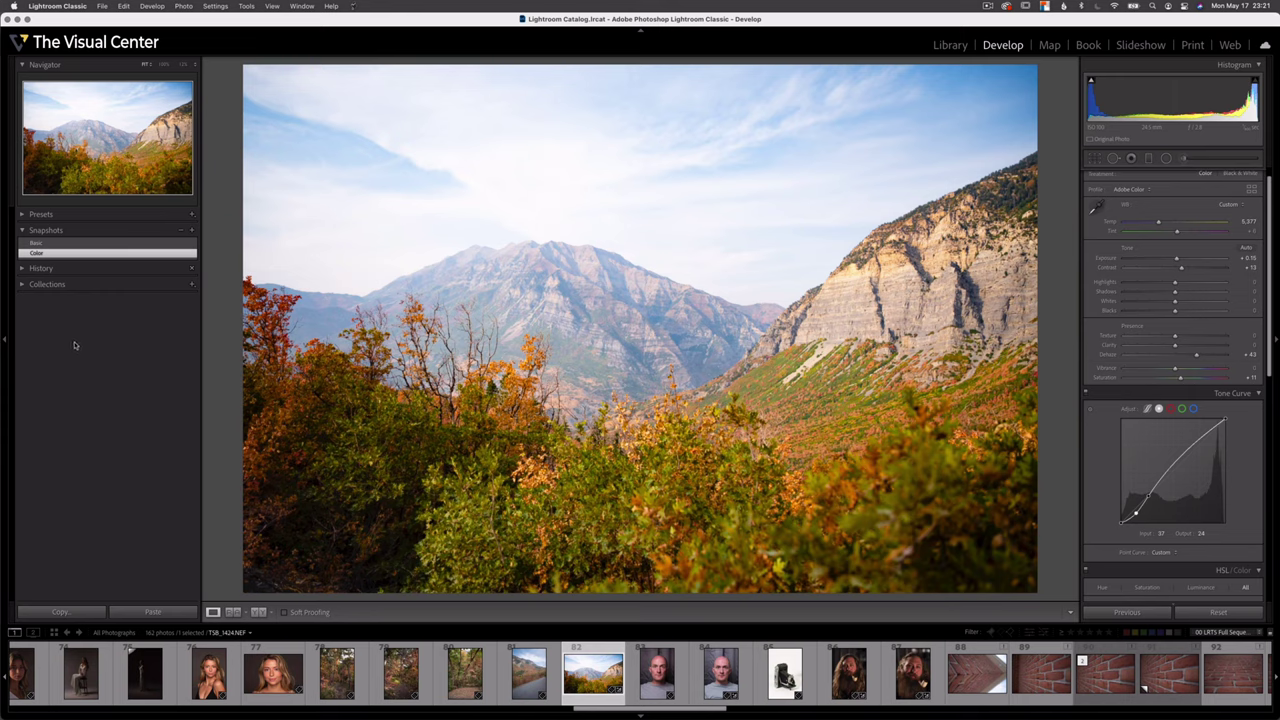
Switch back and forth between the Basic and Color snapshots, ending on Basic.
left_click(50, 246)
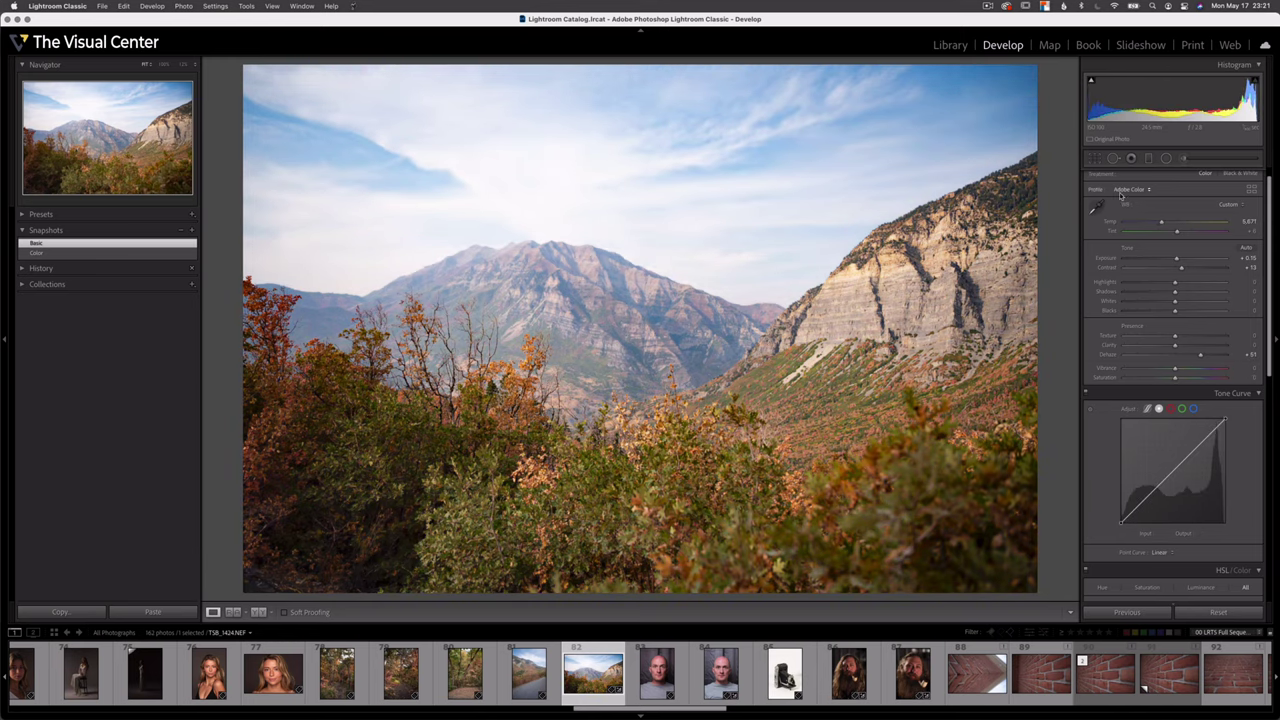
left_click(90, 253)
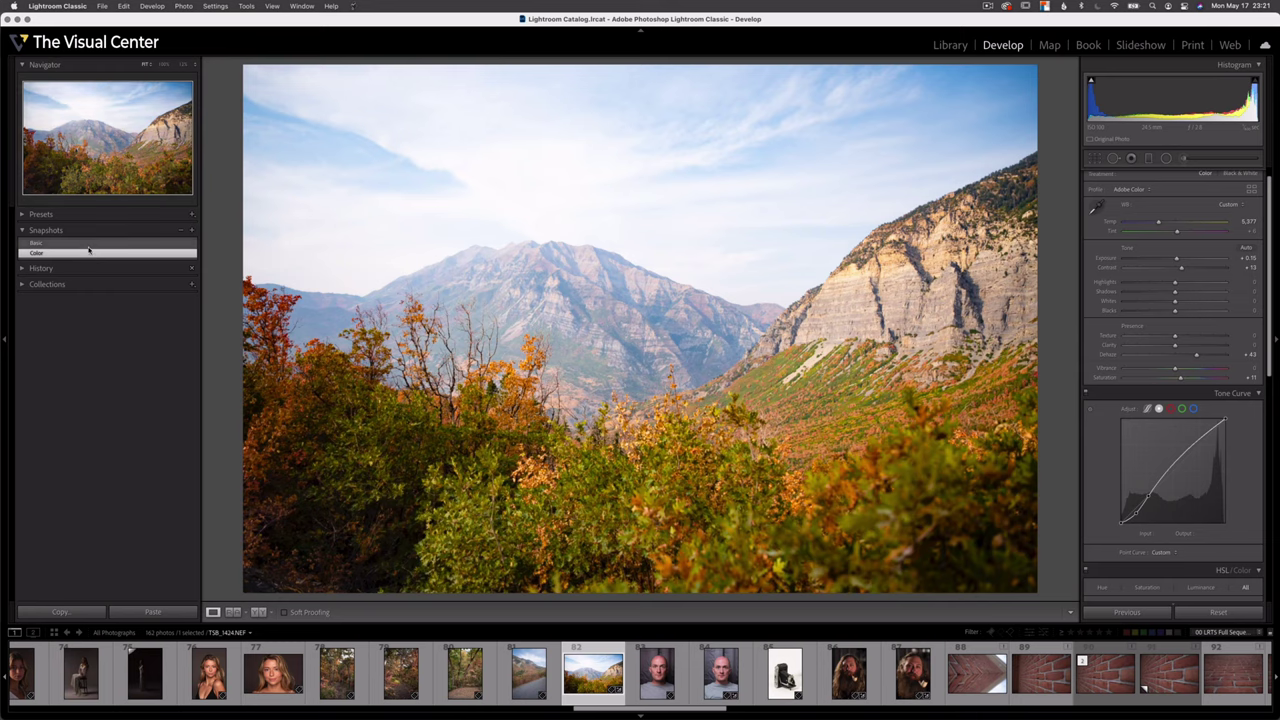
left_click(86, 245)
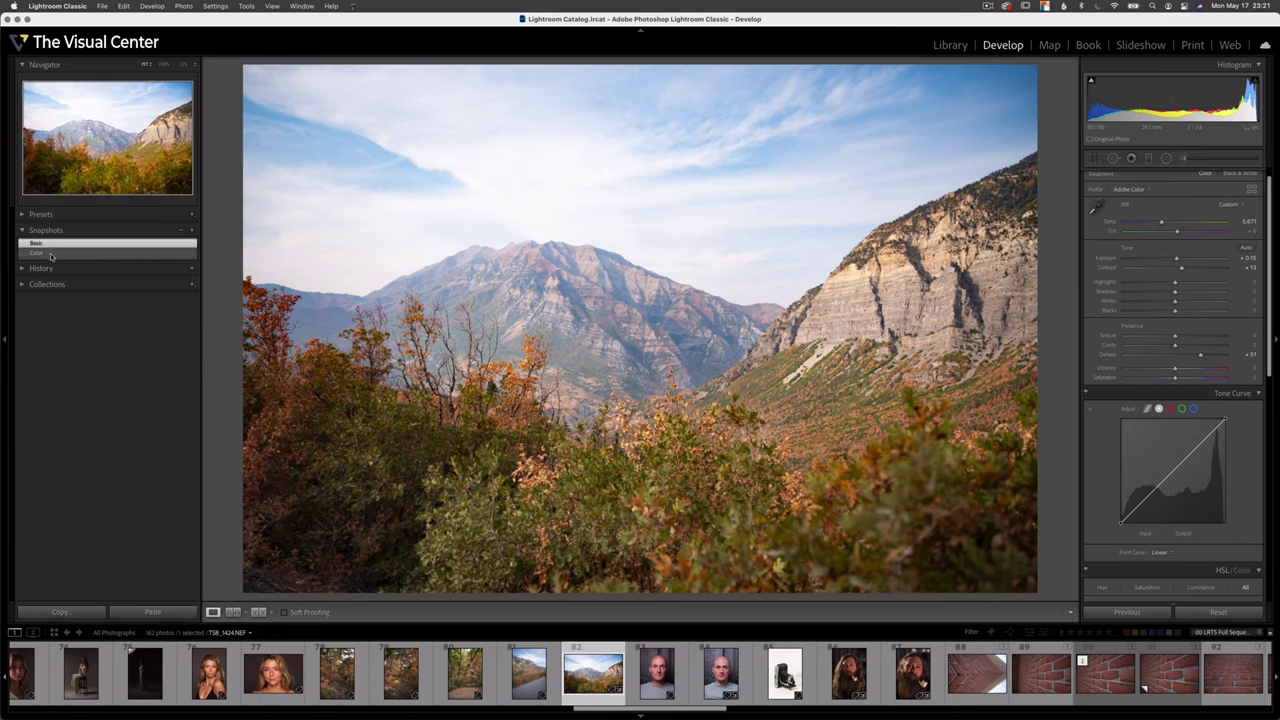
left_click(51, 256)
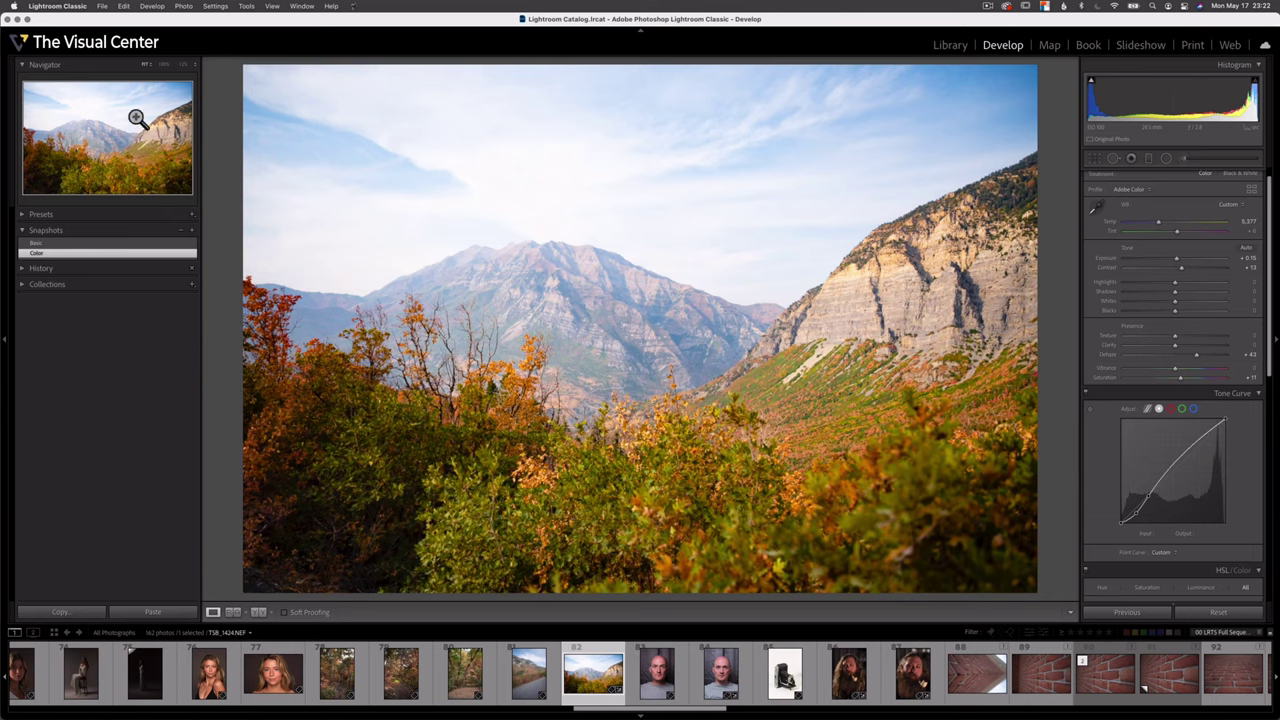
left_click(67, 245)
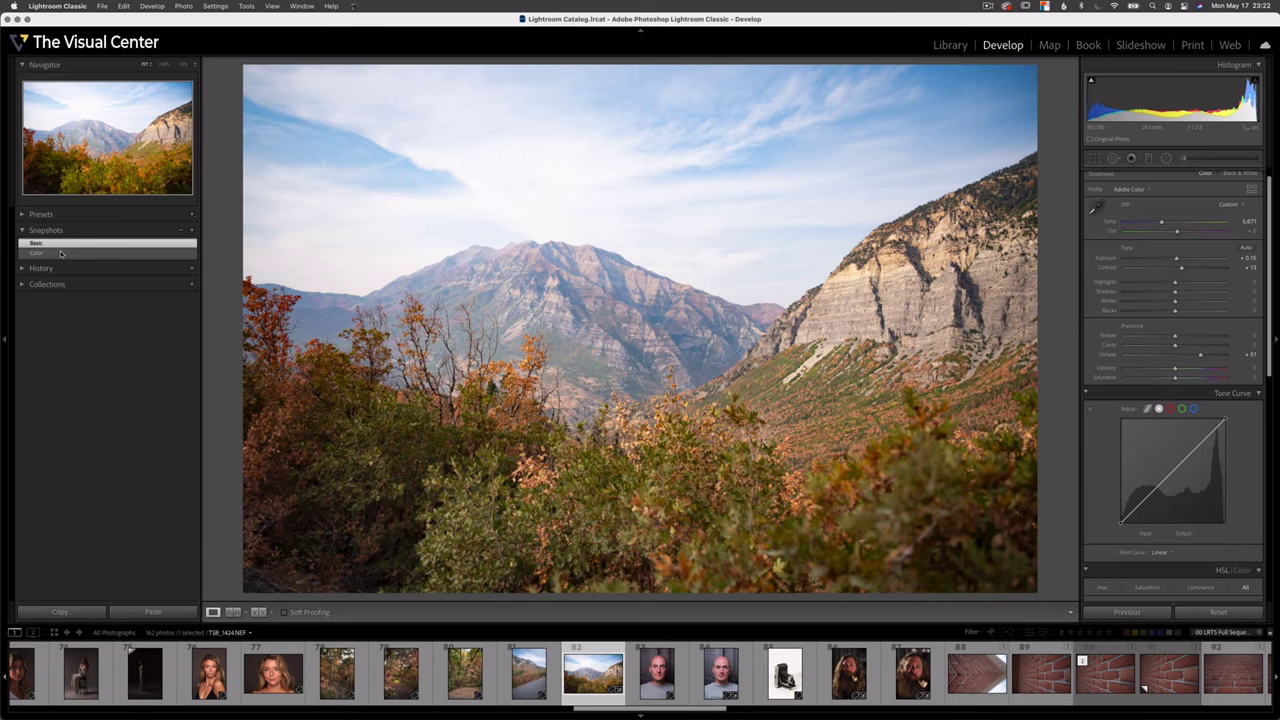
Convert to Black & White, raise Contrast to +68, darken the vignette and increase Dehaze.
scroll(1237, 195, "up", 1)
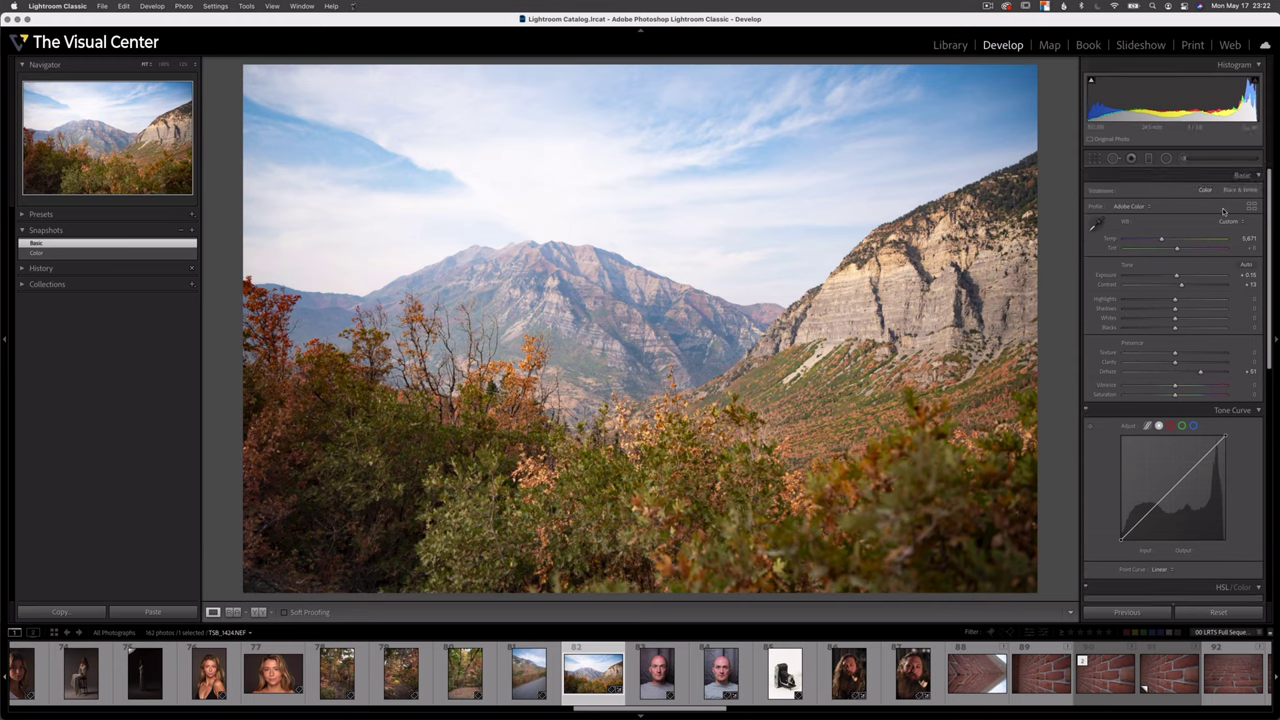
left_click(1239, 190)
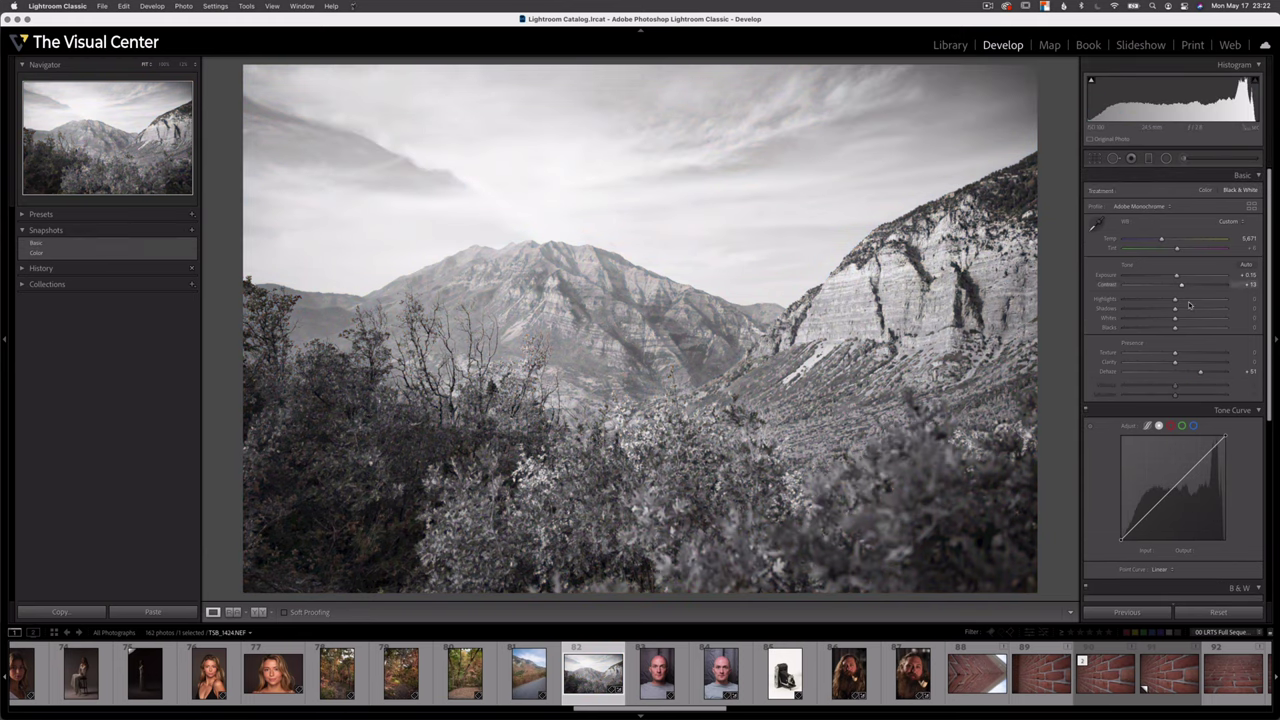
left_click_drag(1181, 287, 1207, 286)
scroll(1140, 420, "down", 5)
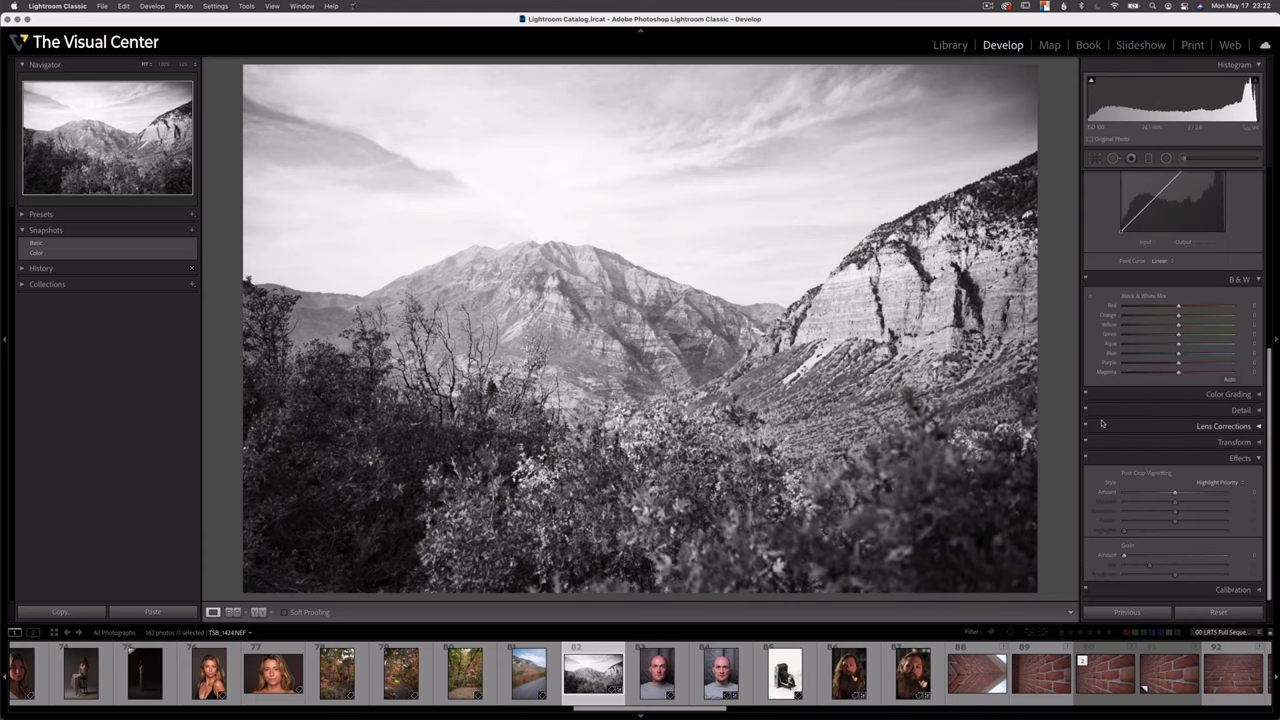
left_click_drag(1174, 494, 1168, 494)
scroll(1095, 401, "up", 5)
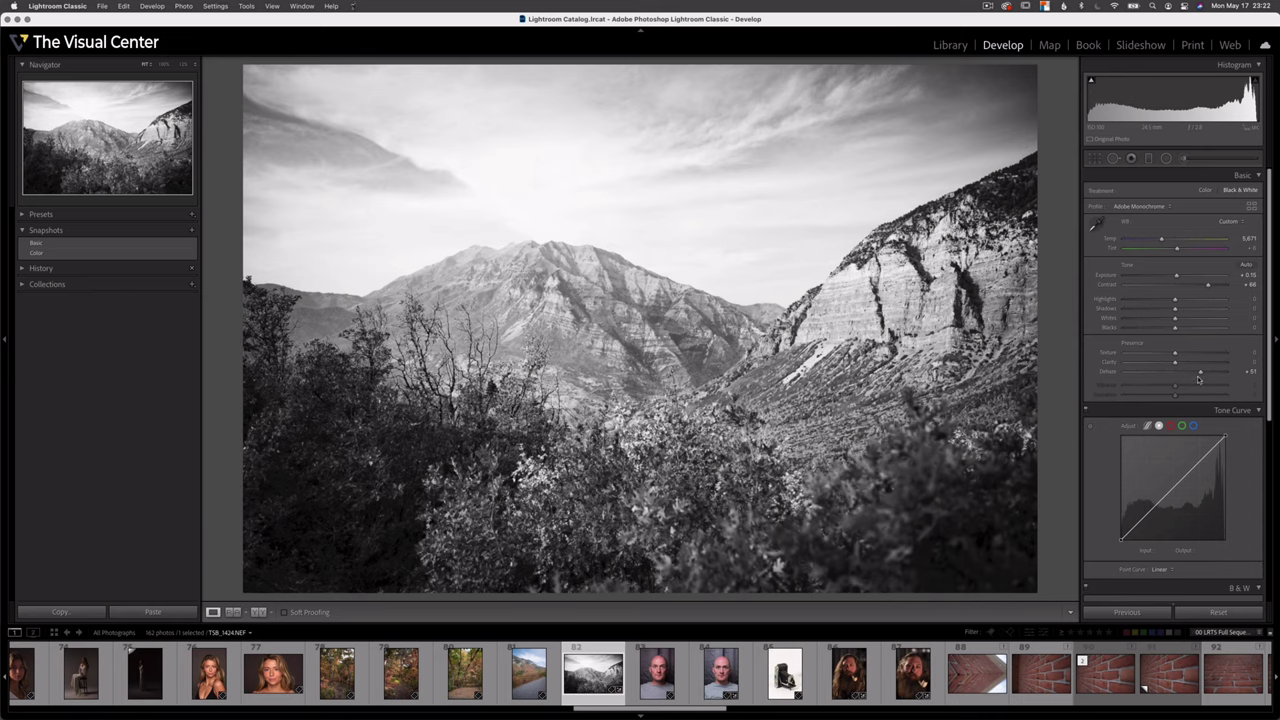
left_click_drag(1201, 372, 1209, 375)
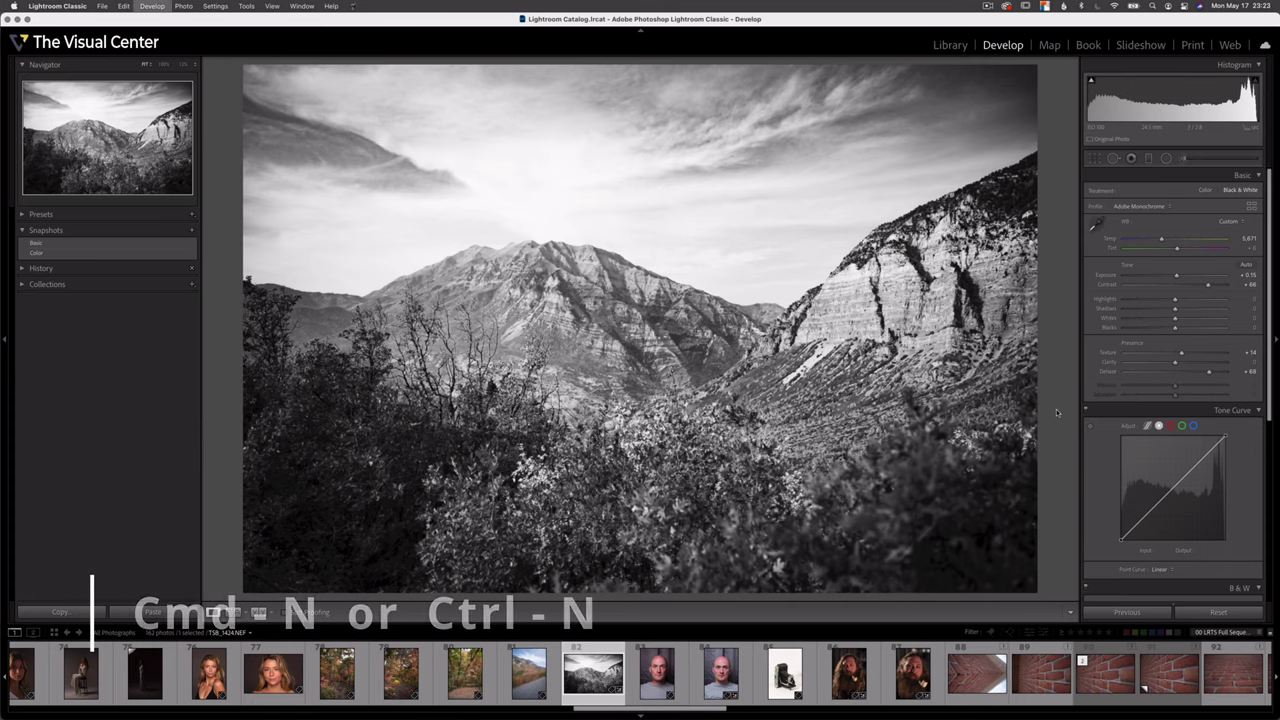
Save the monochrome edit as a new snapshot named 'Black and White'.
key("super+n")
type("Black and White")
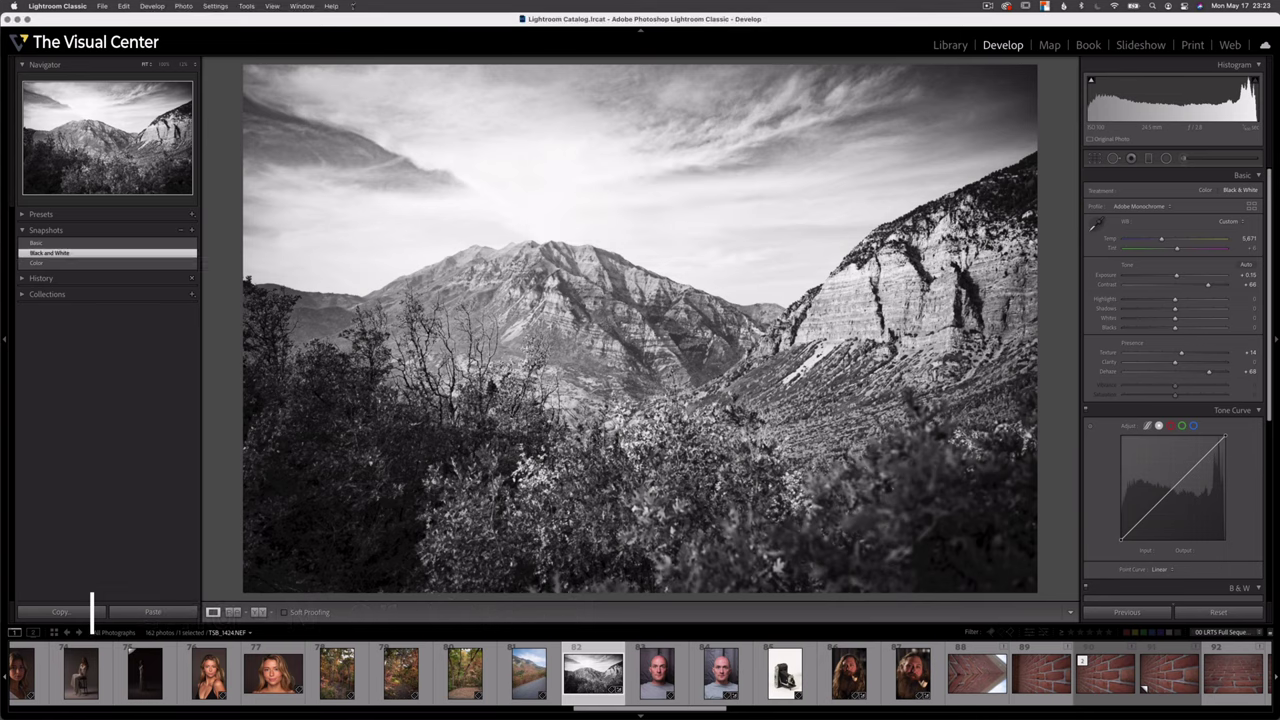
key("Return")
View the Basic and Color snapshots, then return to Black and White.
left_click(42, 244)
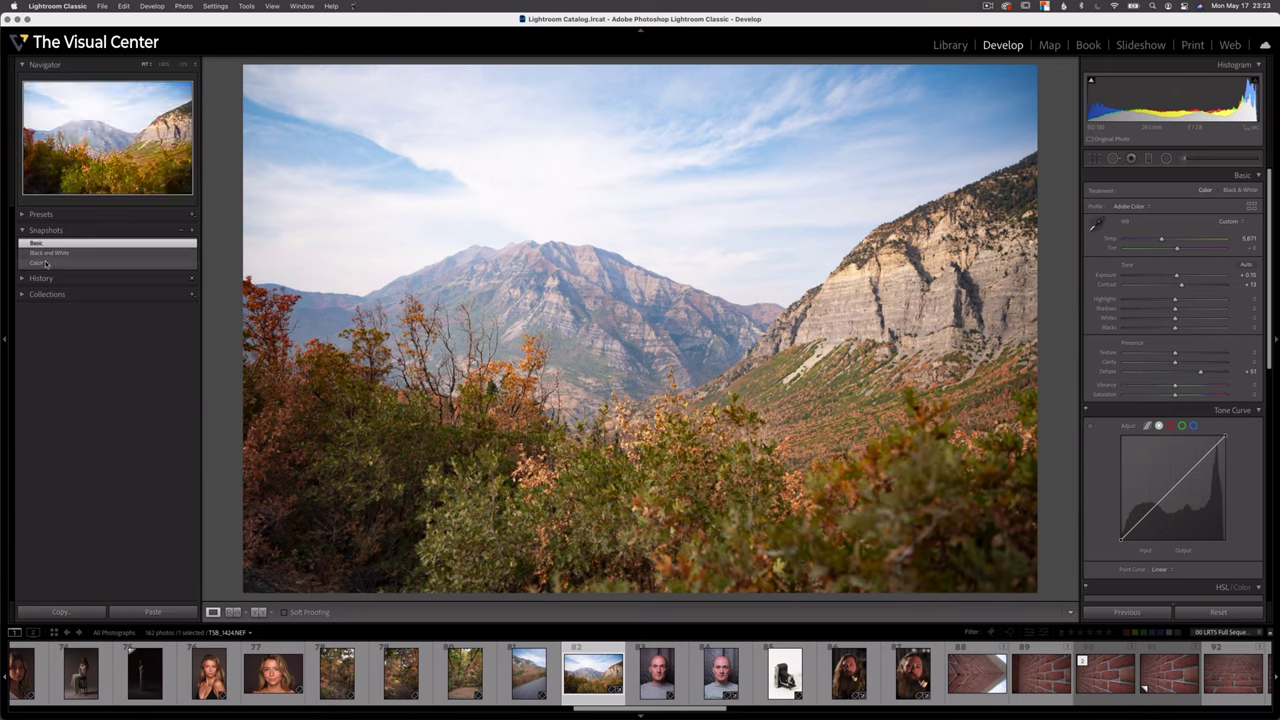
left_click(46, 263)
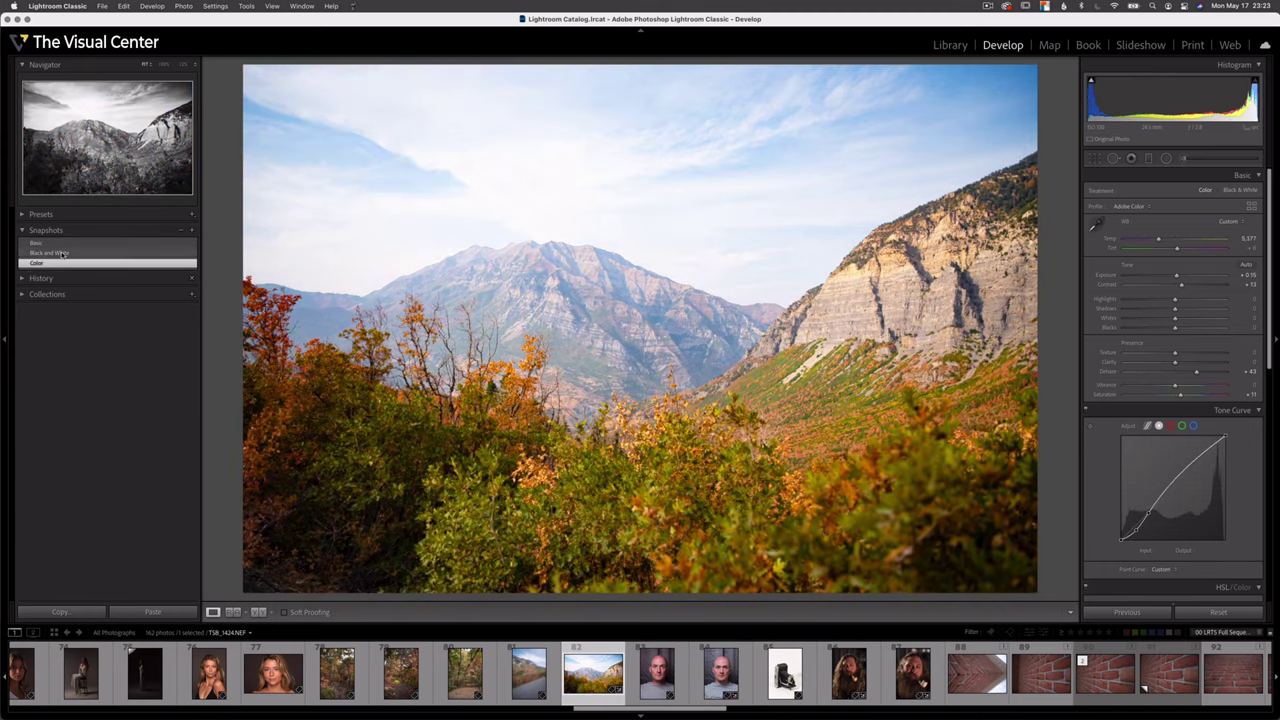
left_click(66, 255)
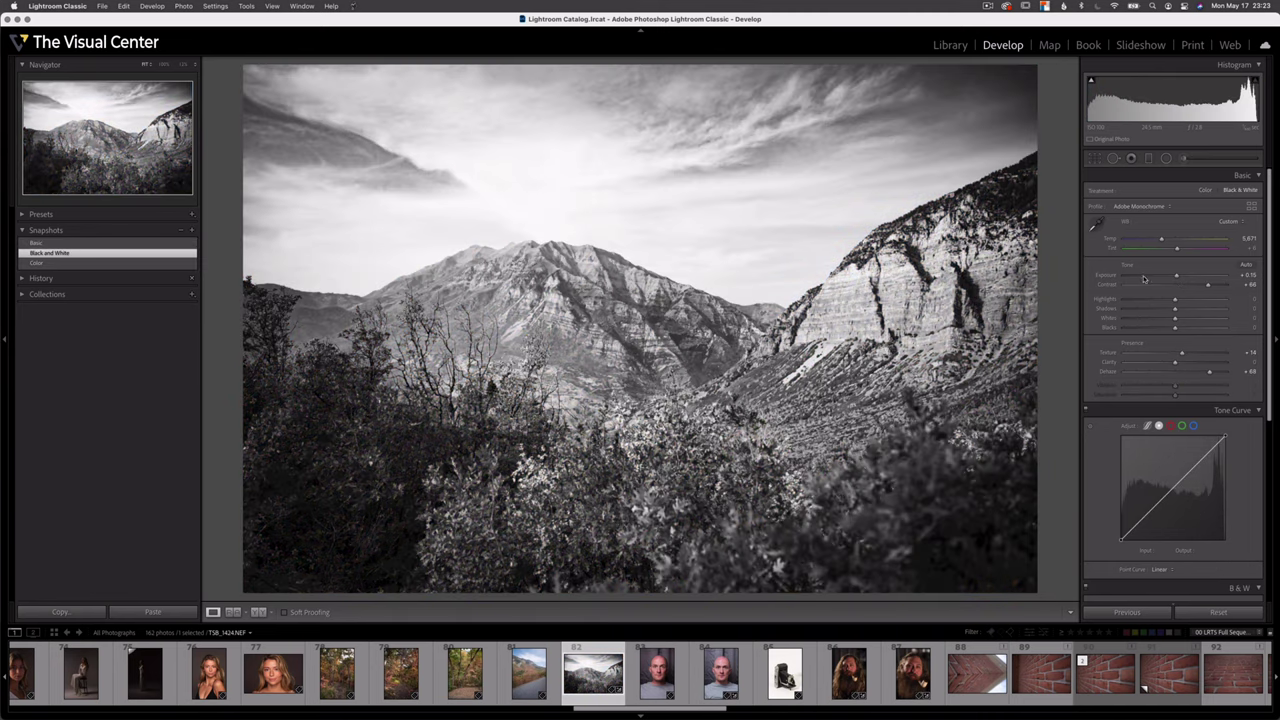
Lower contrast, reset the vignette Amount, and update the Black and White snapshot with current settings.
left_click_drag(1208, 287, 1186, 287)
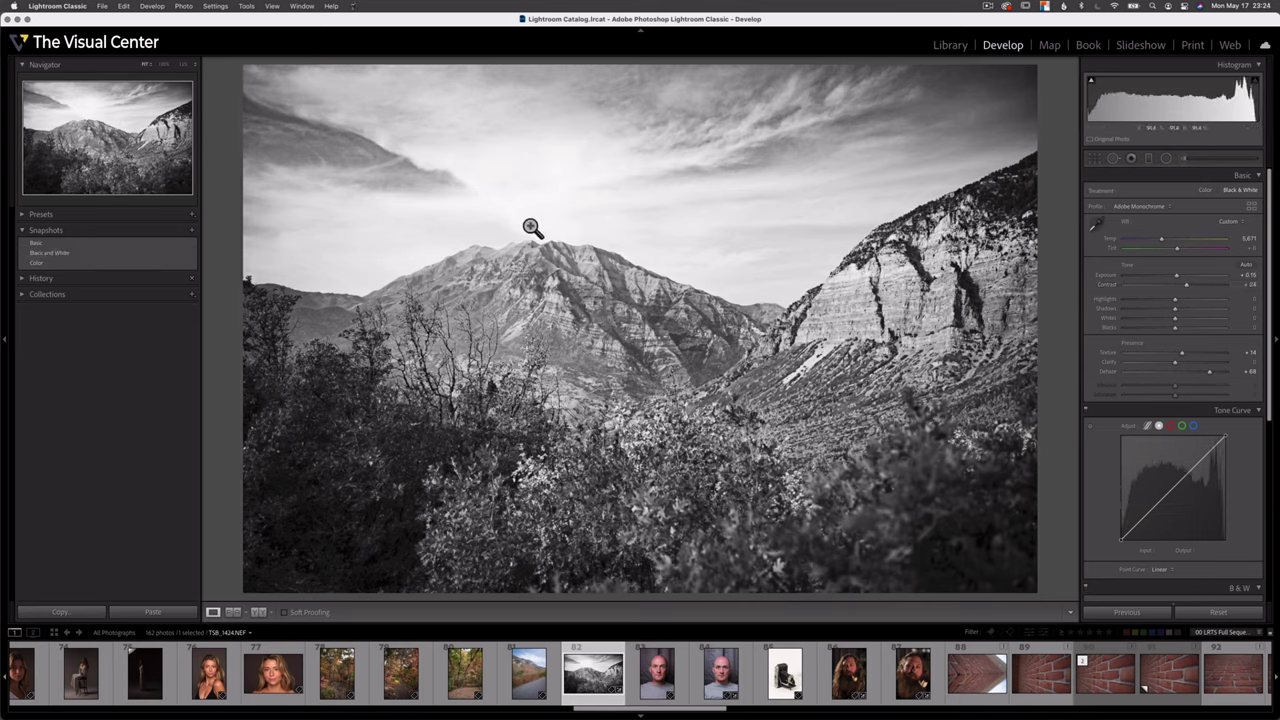
scroll(1100, 468, "down", 5)
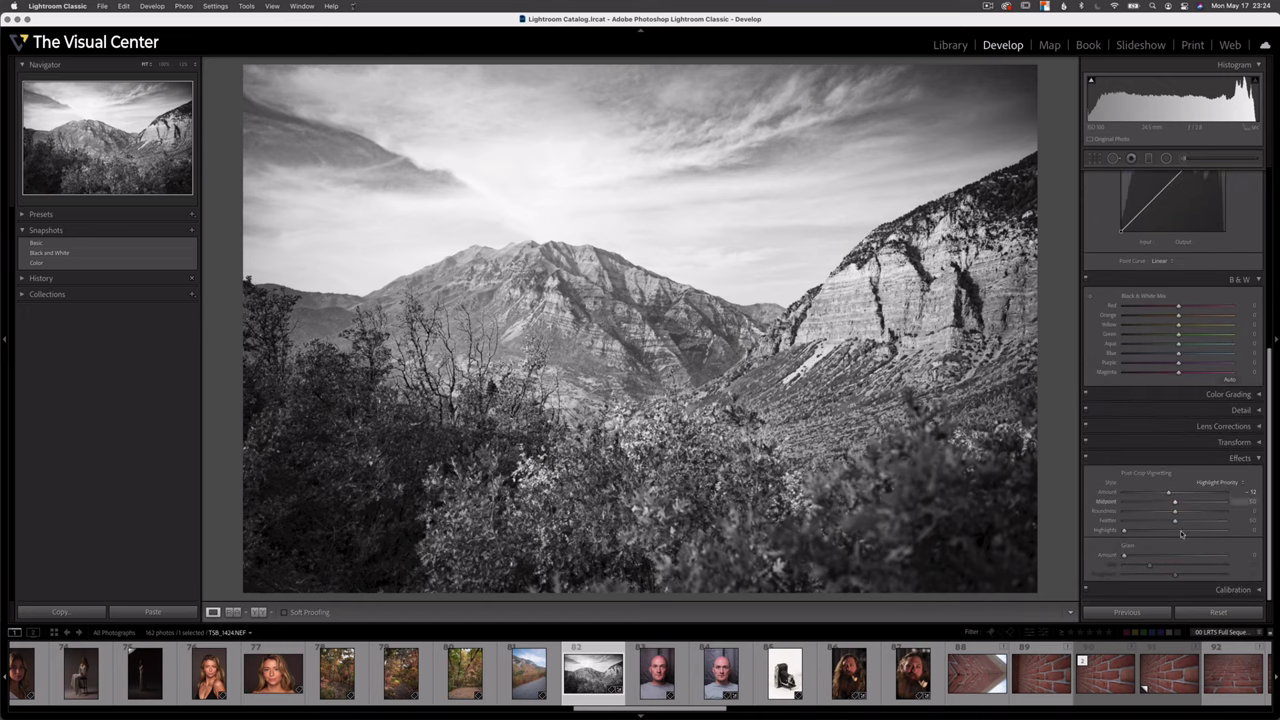
double_click(1170, 493)
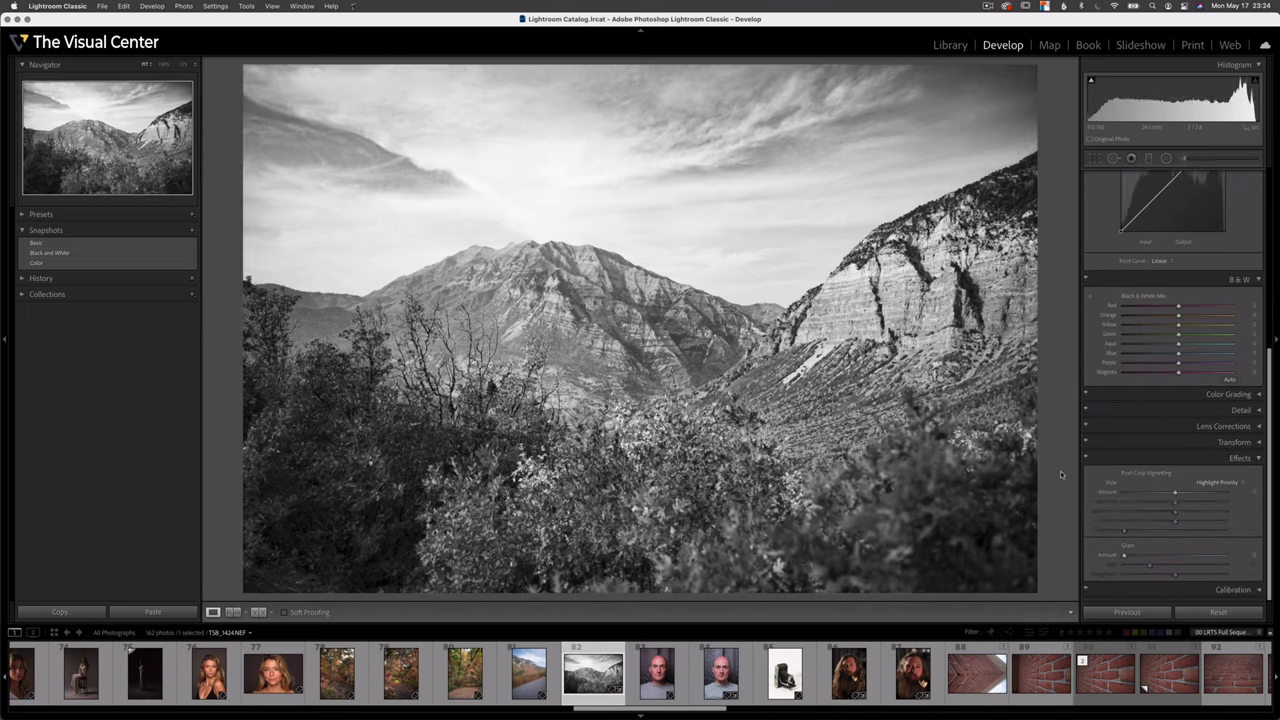
scroll(1107, 464, "up", 10)
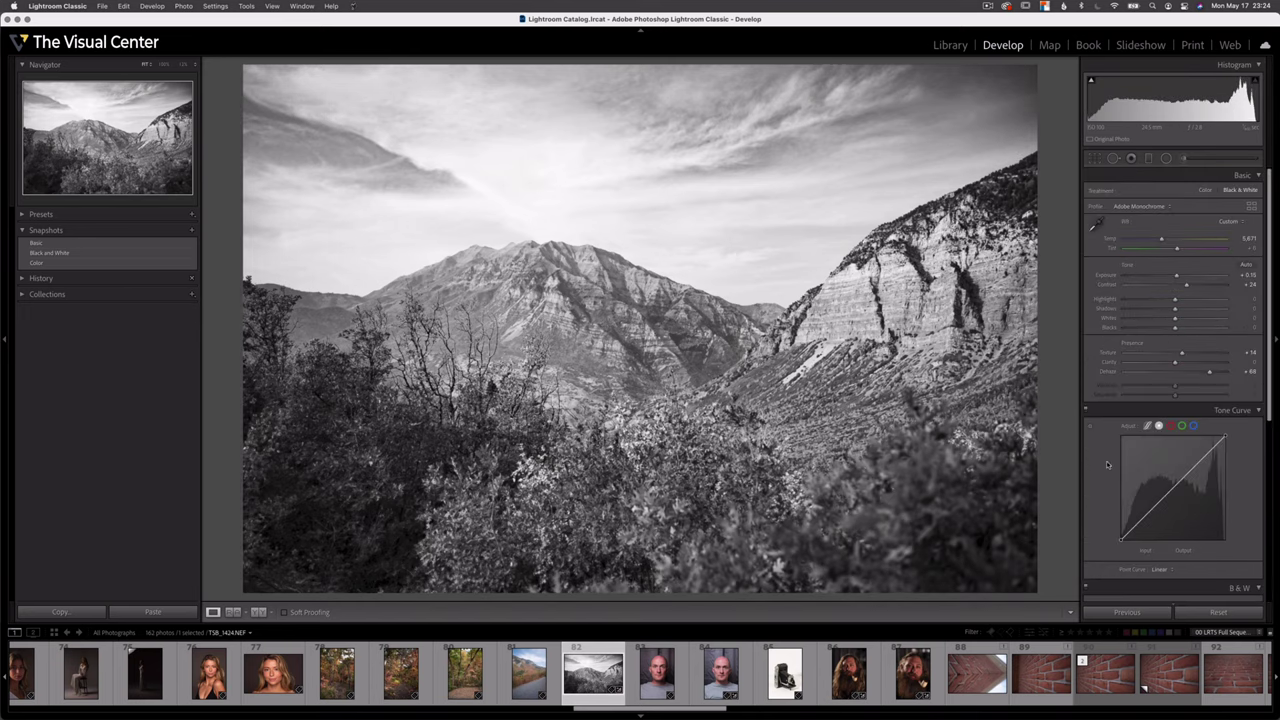
right_click(81, 255)
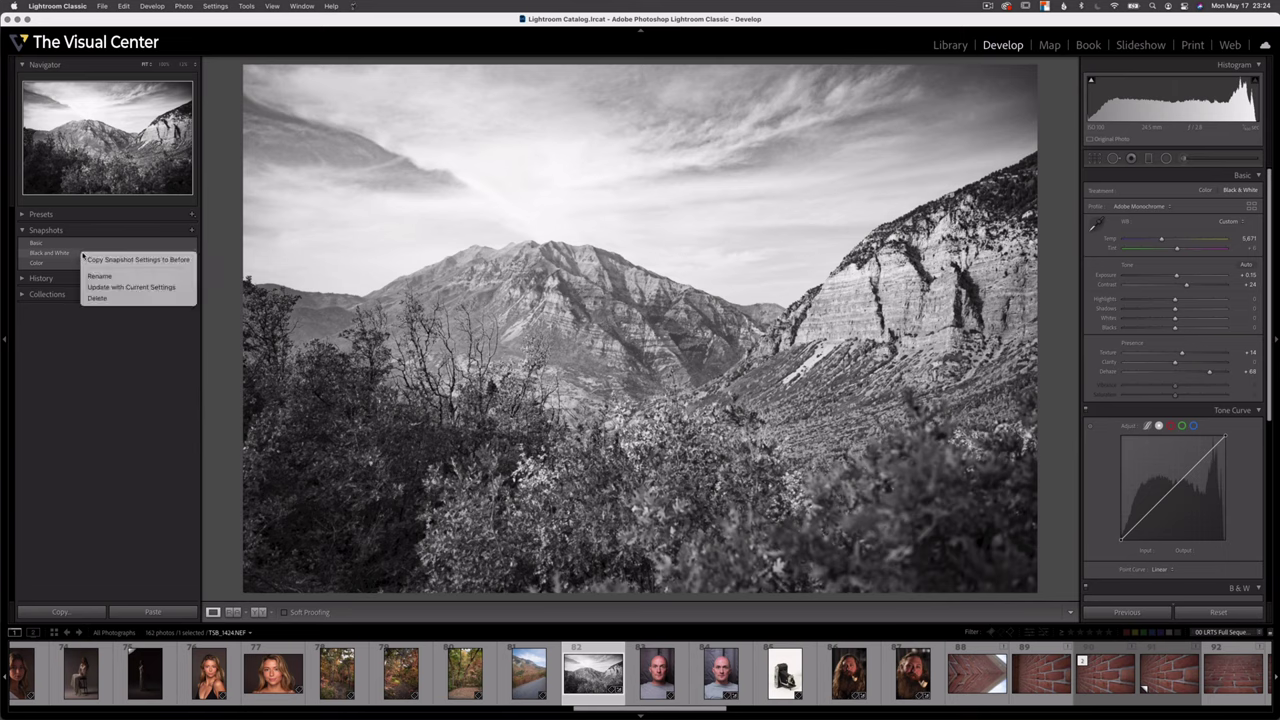
left_click(128, 288)
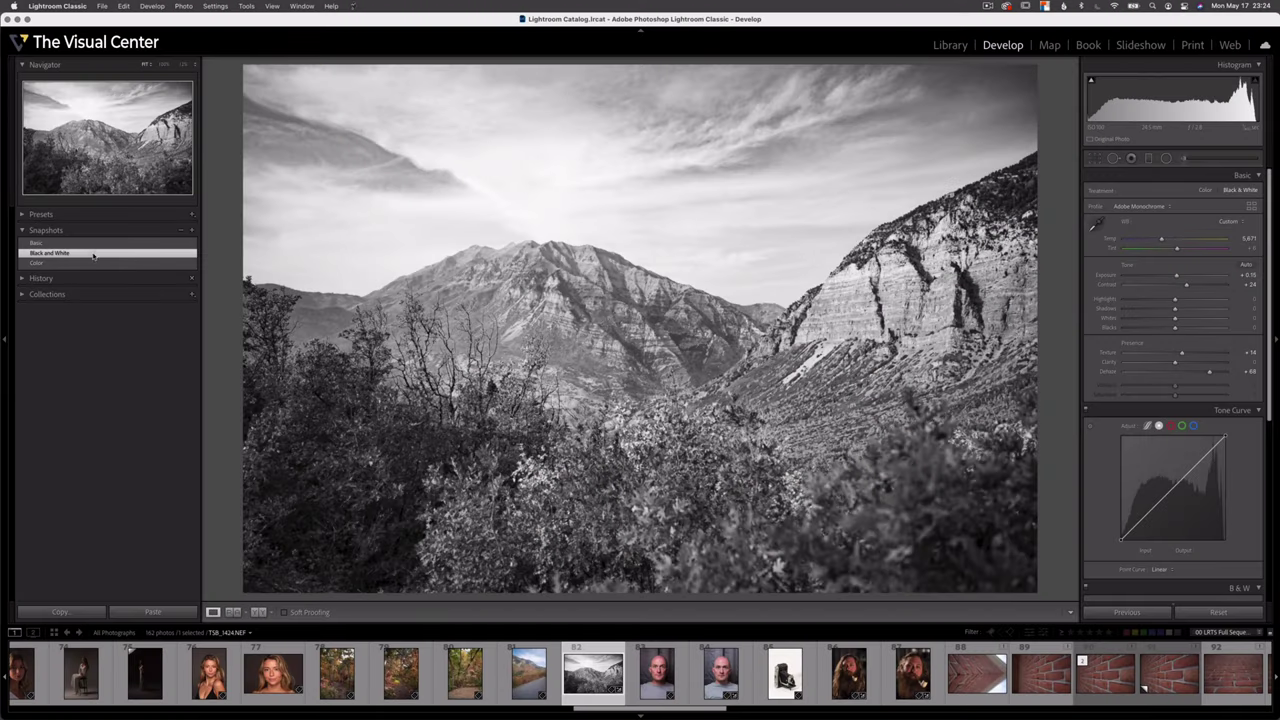
Copy the Black and White snapshot settings to Before and show the Before/After view.
right_click(94, 256)
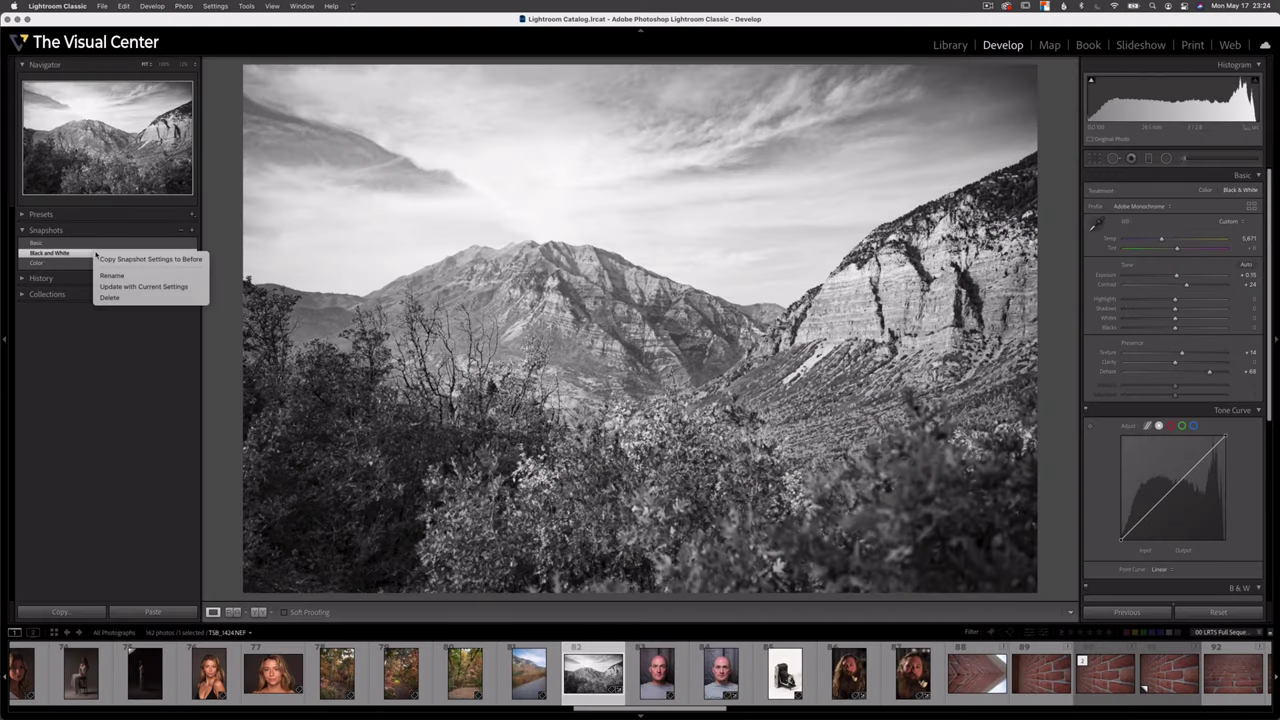
left_click(100, 333)
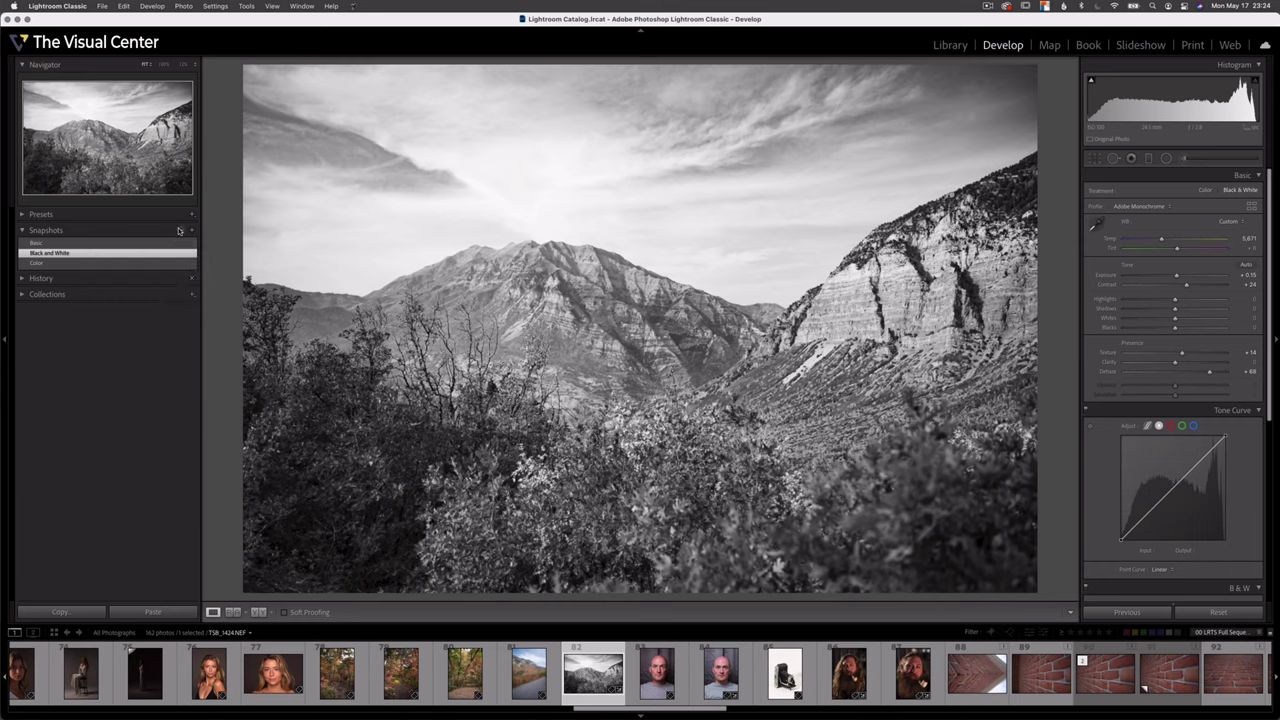
right_click(81, 256)
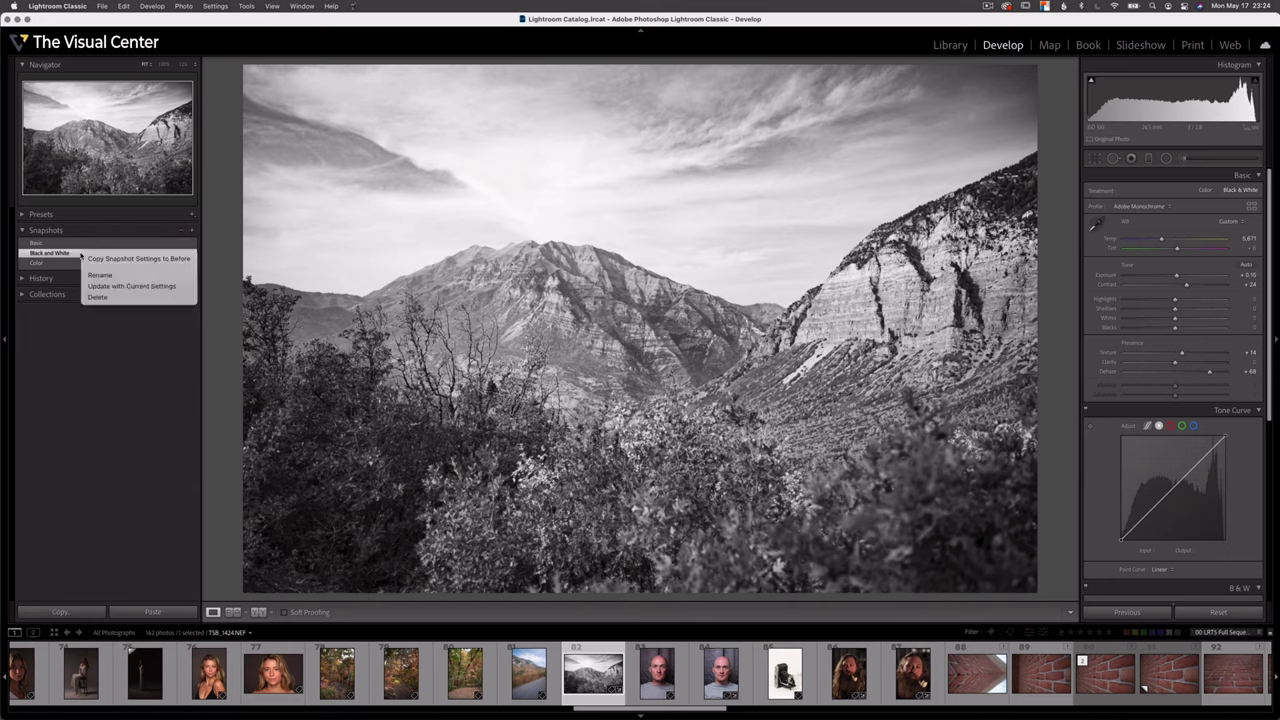
left_click(107, 259)
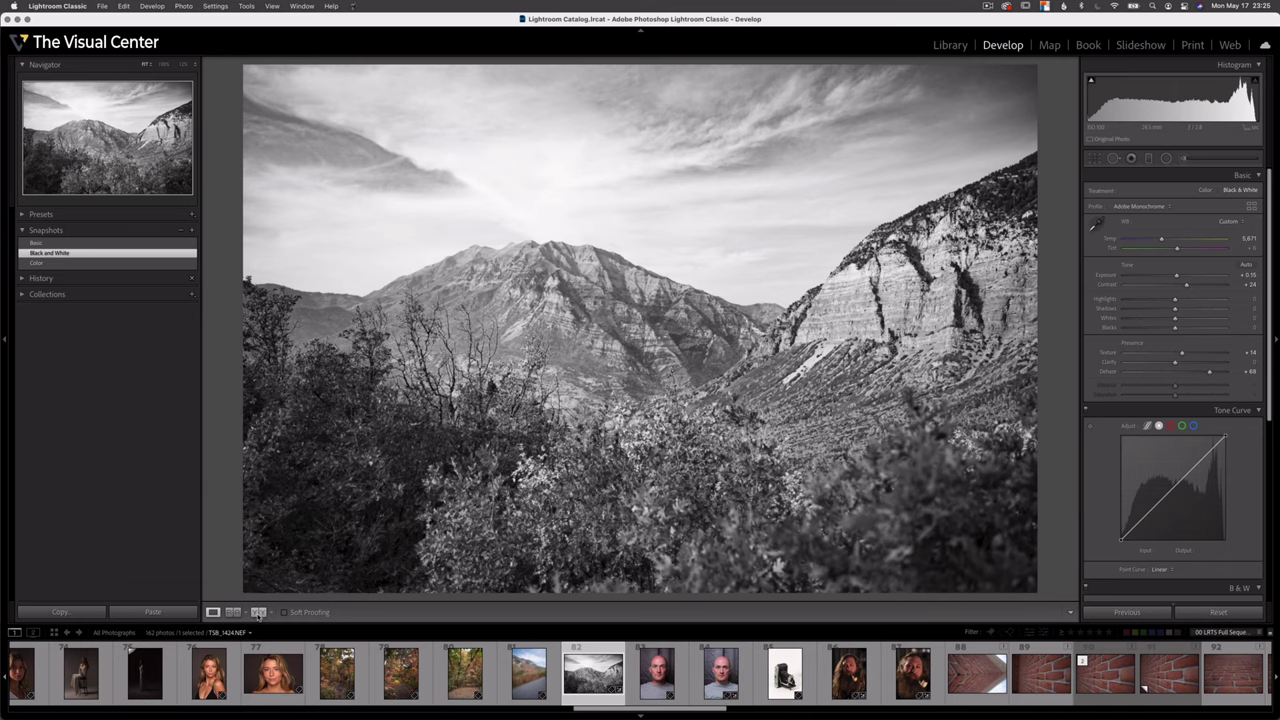
left_click(258, 612)
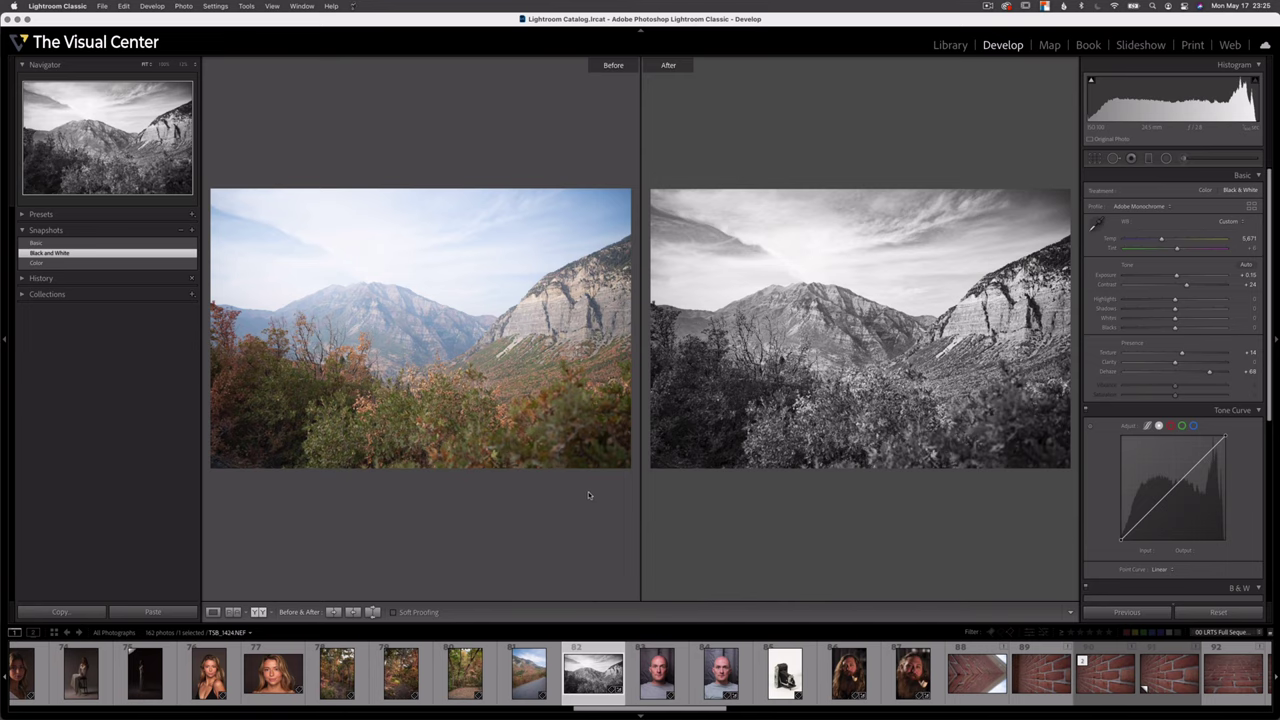
Make Black and White the Before image and show the Color snapshot as After.
right_click(60, 256)
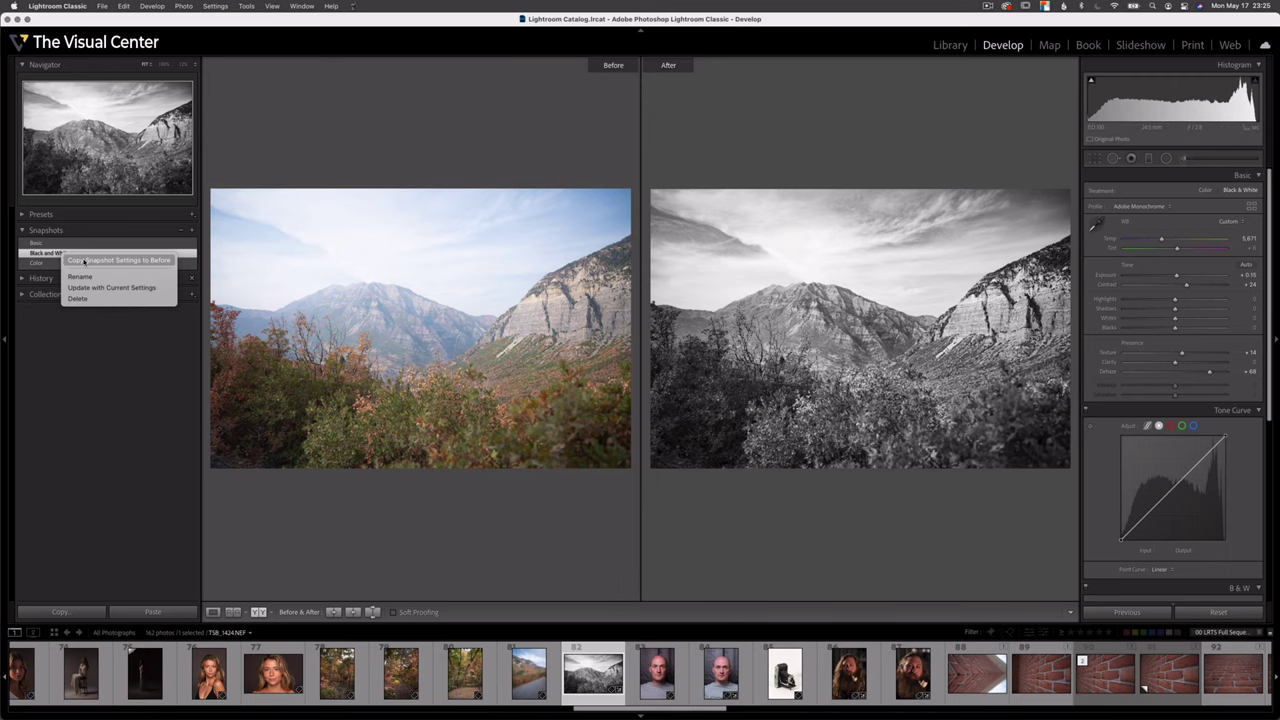
left_click(85, 260)
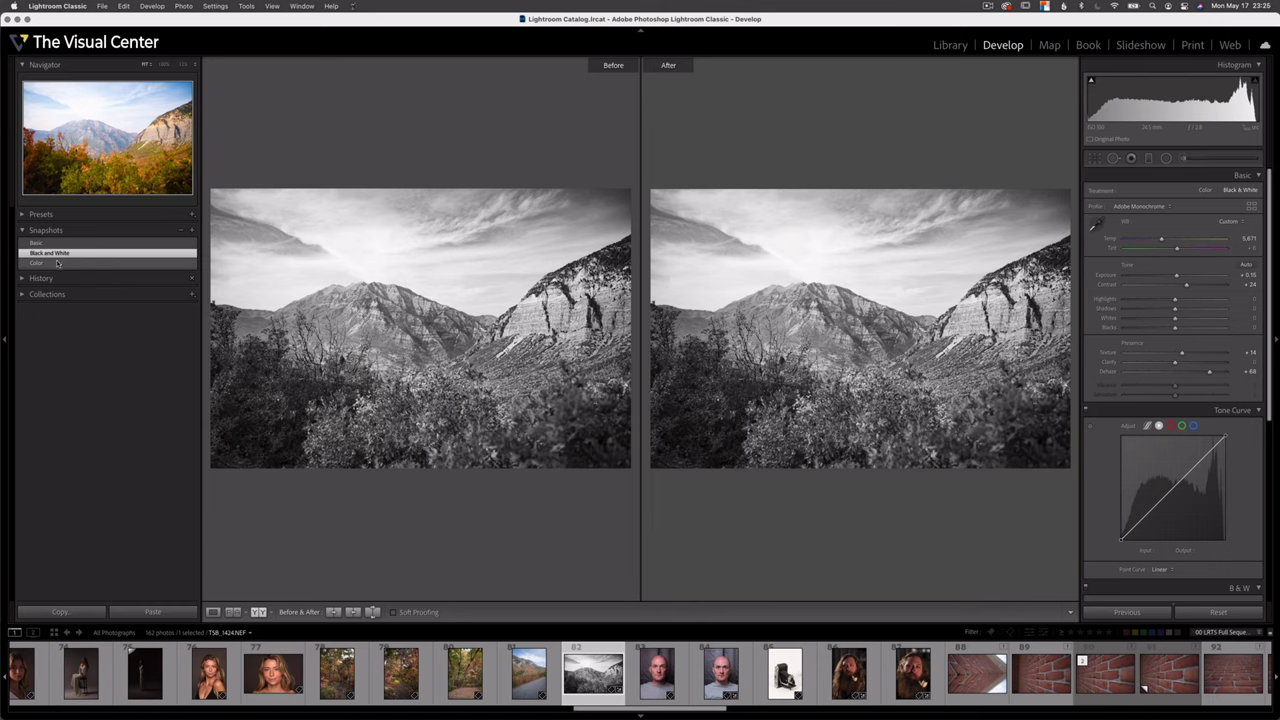
left_click(58, 263)
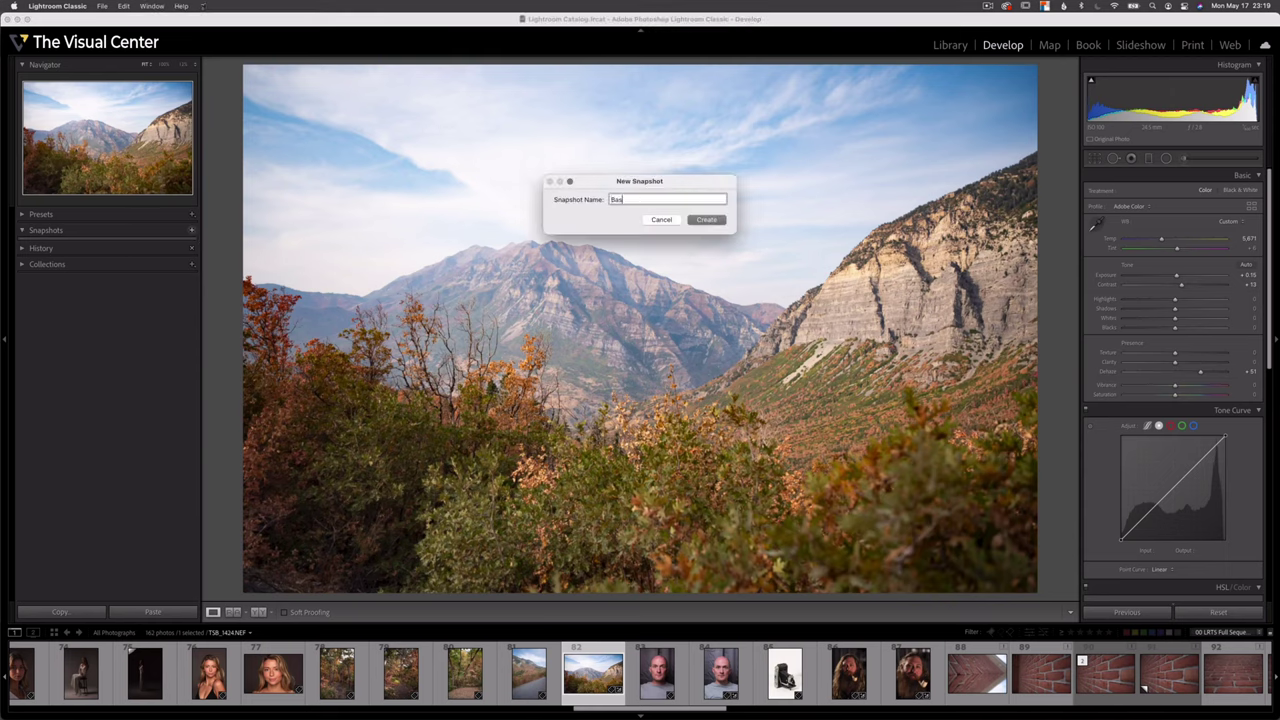
Save the Basic snapshot, preview the Color and Basic snapshots, and update Black and White with current settings.
left_click(705, 220)
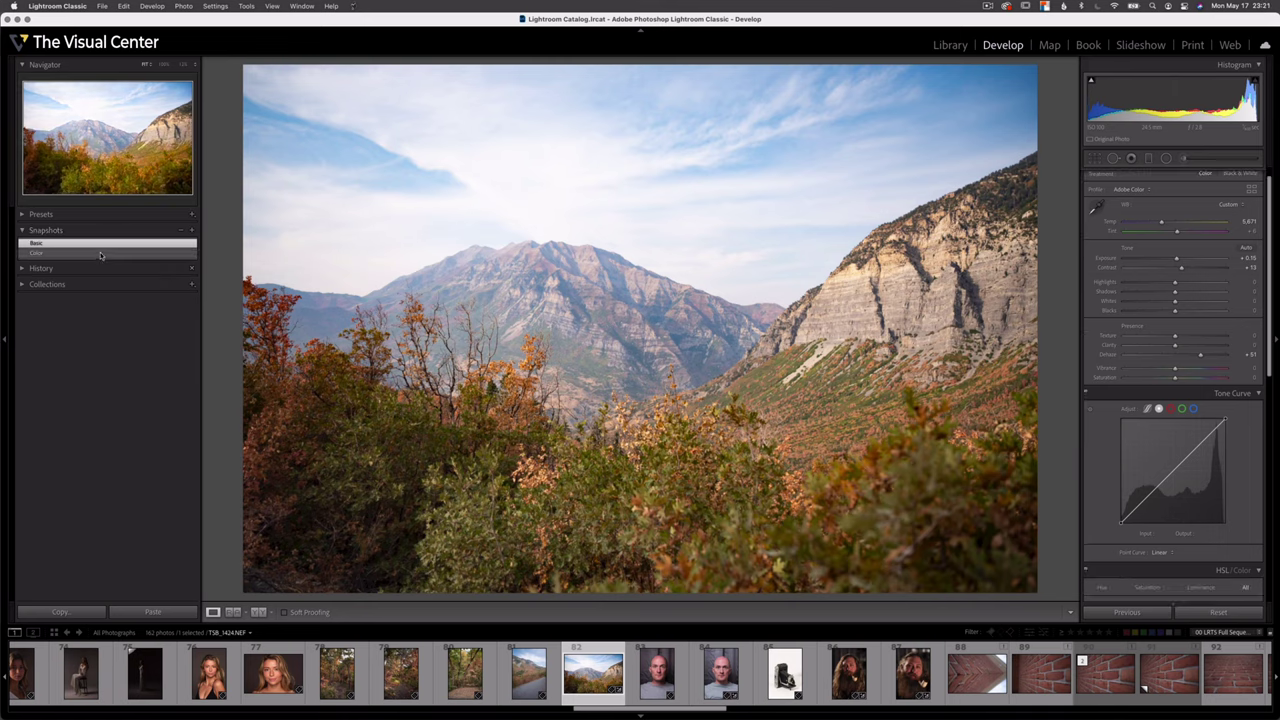
left_click(92, 256)
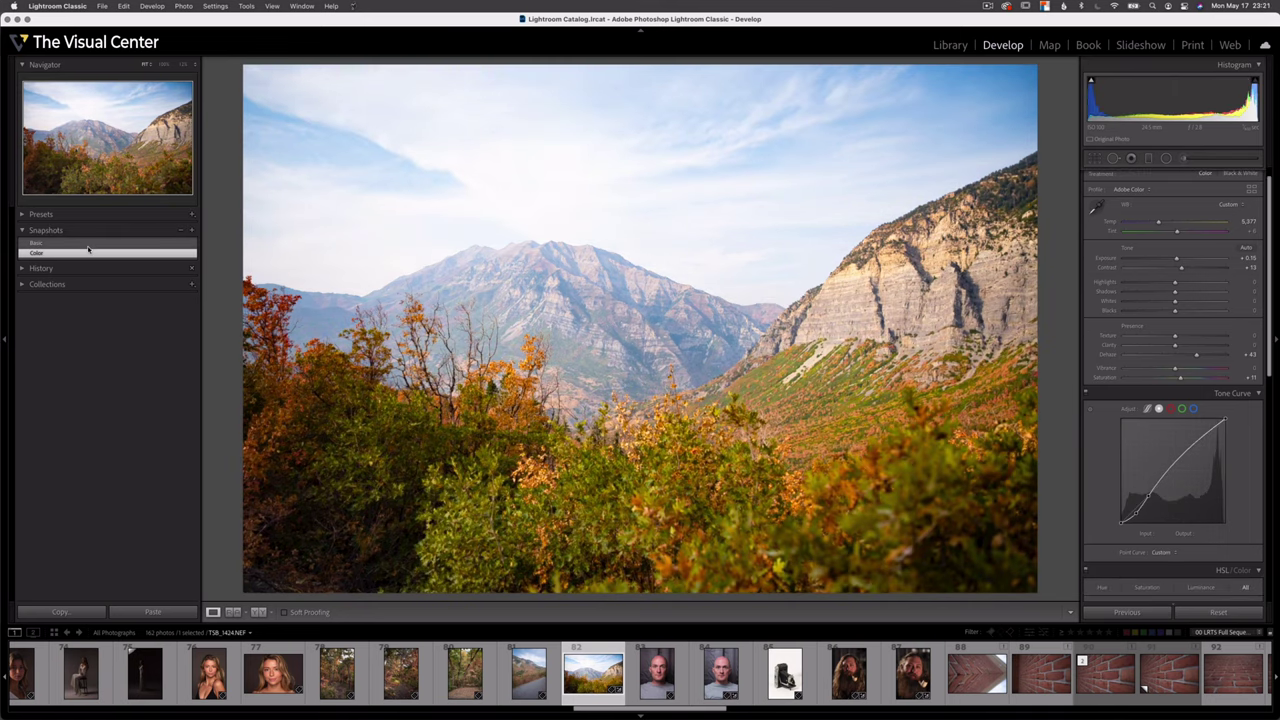
left_click(85, 245)
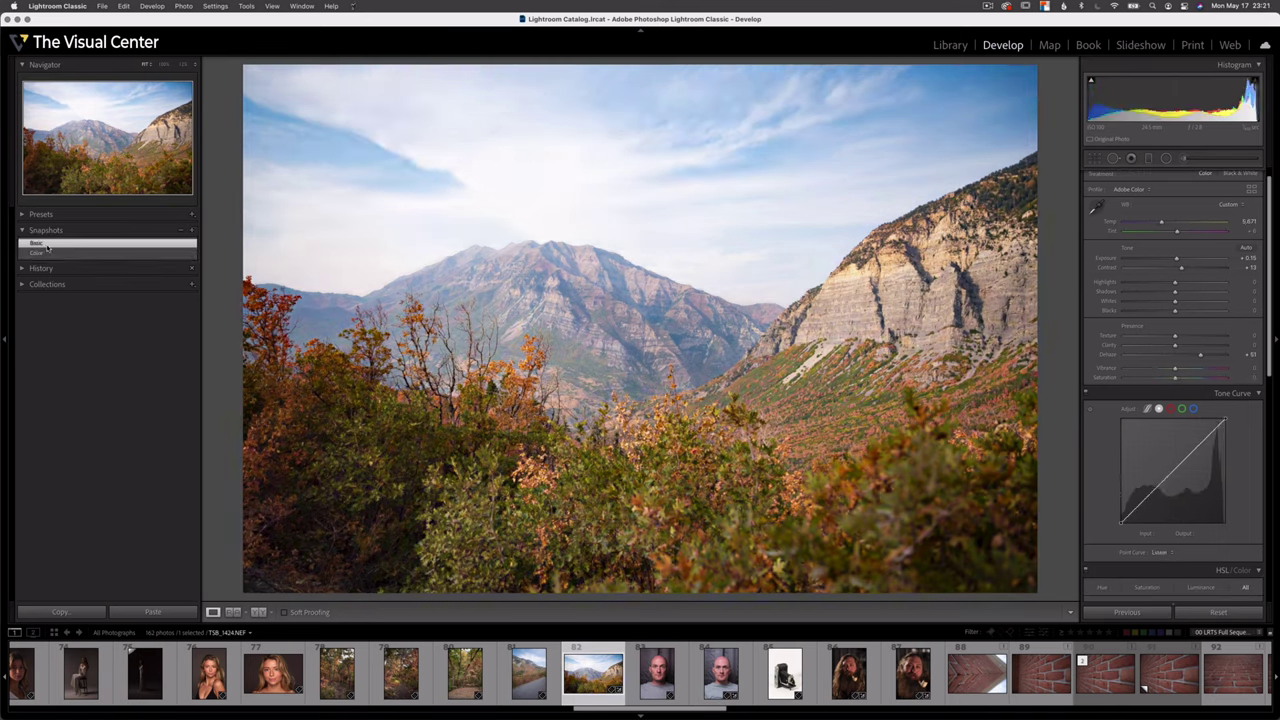
right_click(83, 256)
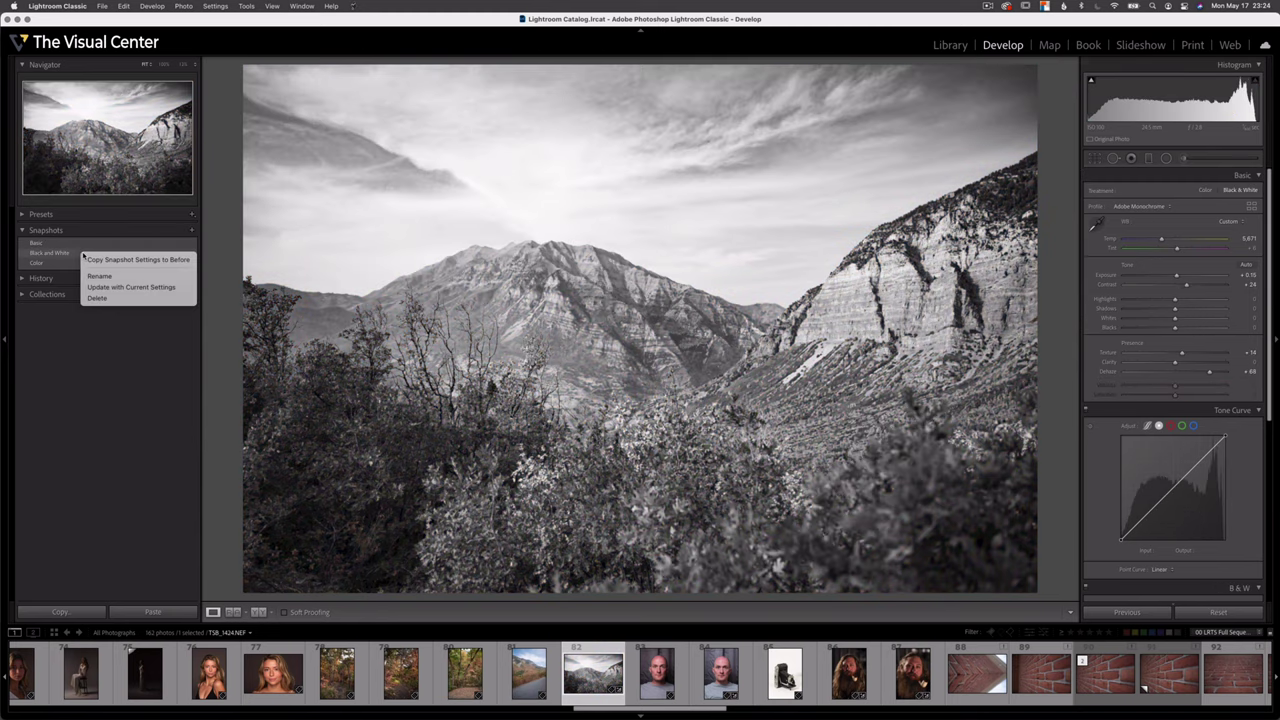
left_click(127, 288)
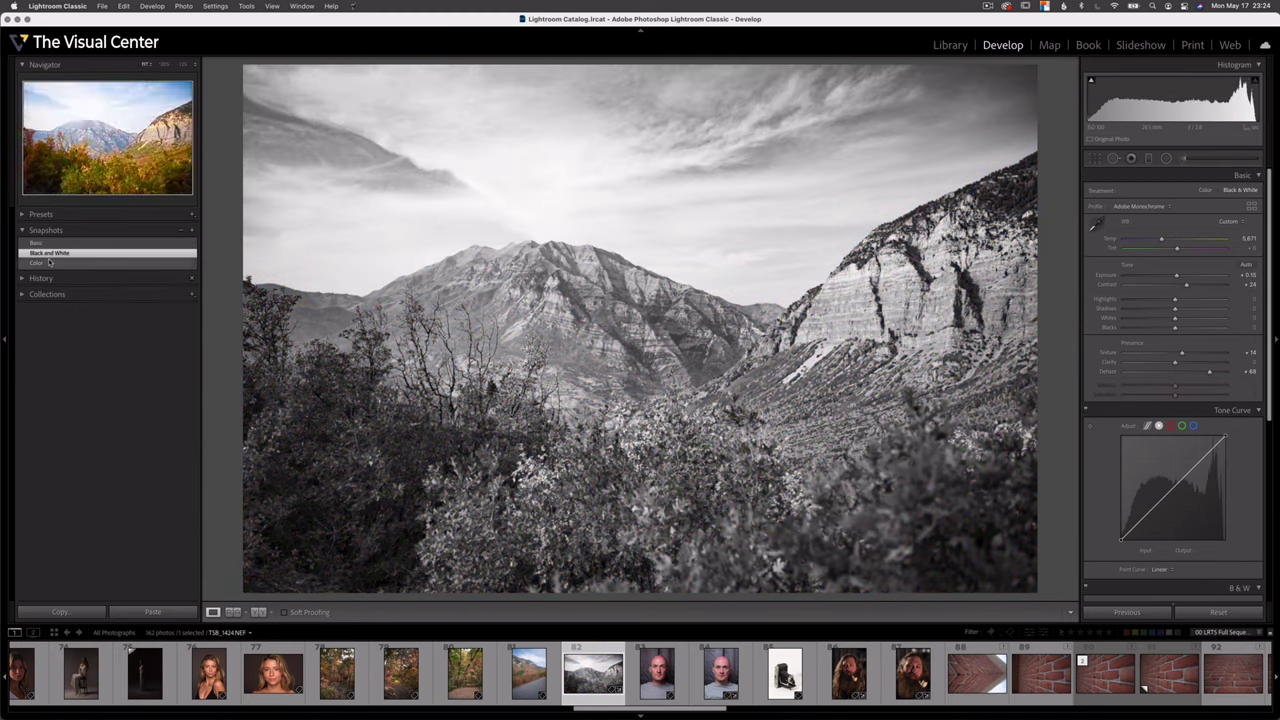
Show the Before/After view with the Black and White snapshot's settings copied to Before.
key("y")
right_click(59, 256)
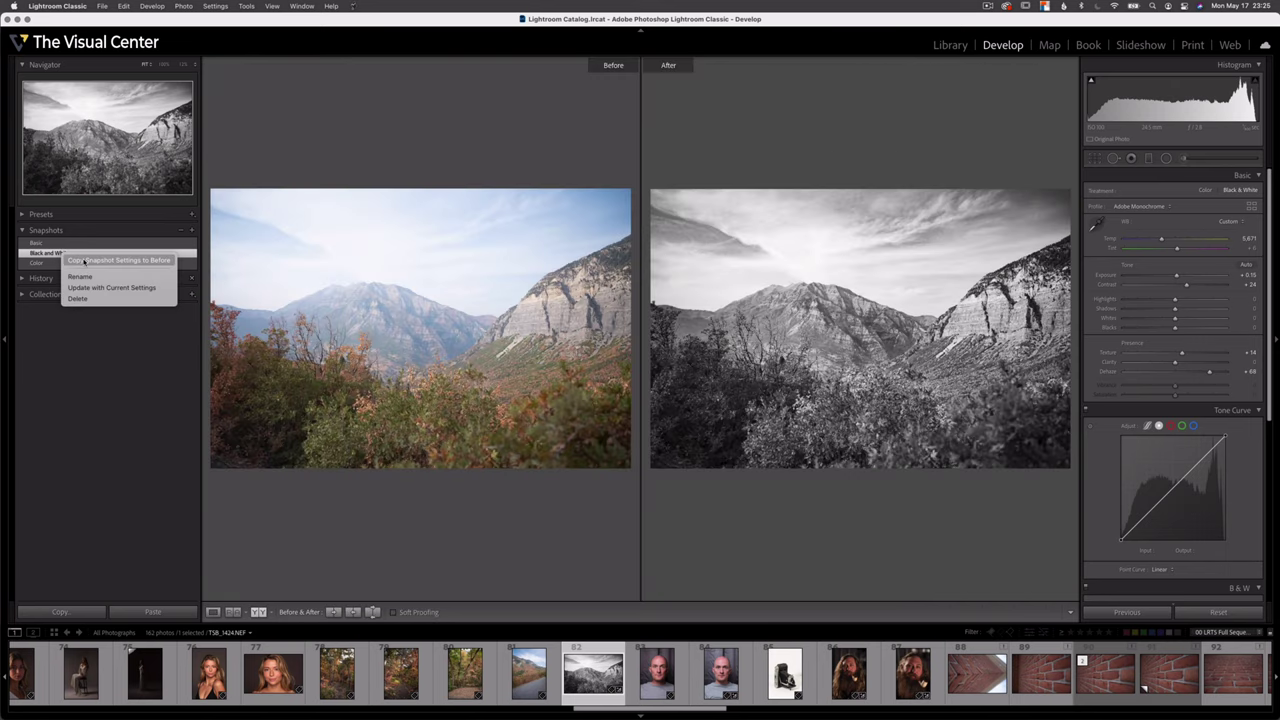
left_click(85, 262)
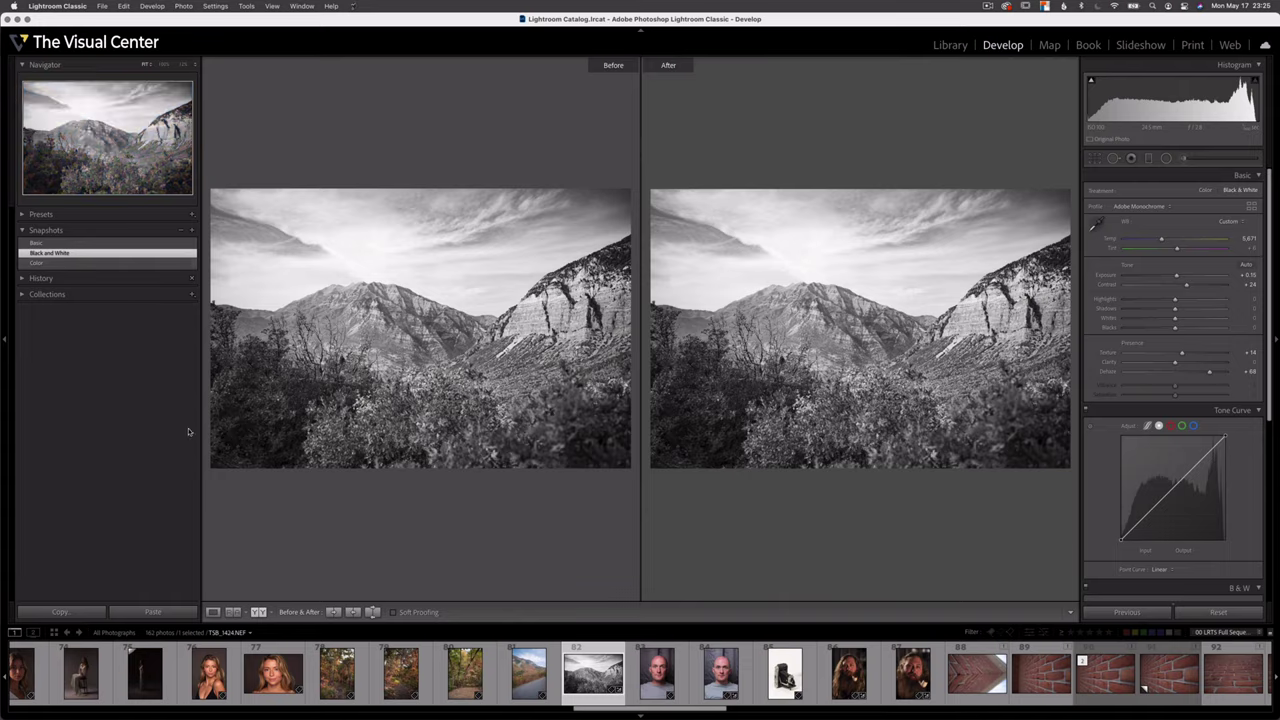